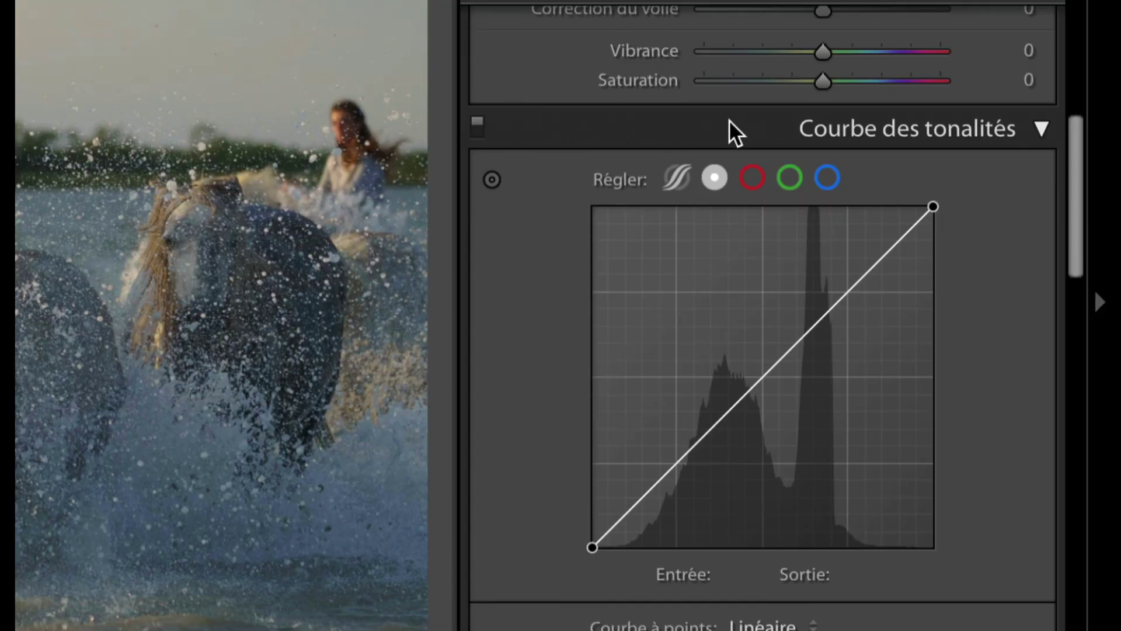
- Examine the tone curve's parametric mode with its region sliders, then return to the point curve and inspect its channel options
click(684, 170)
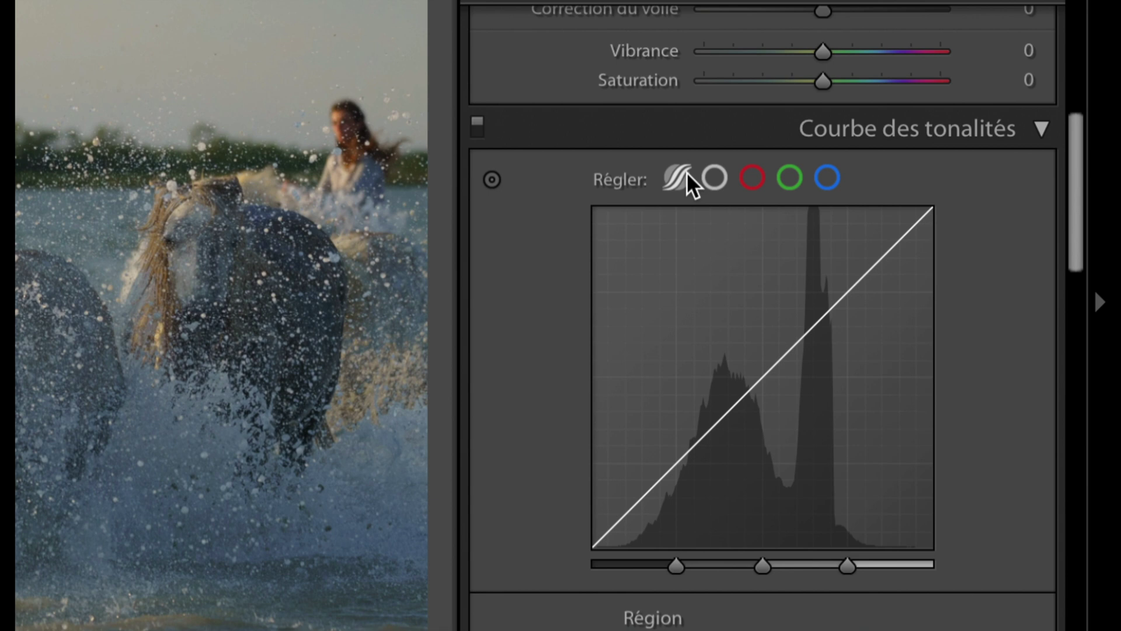
scroll(686, 172, down, 5)
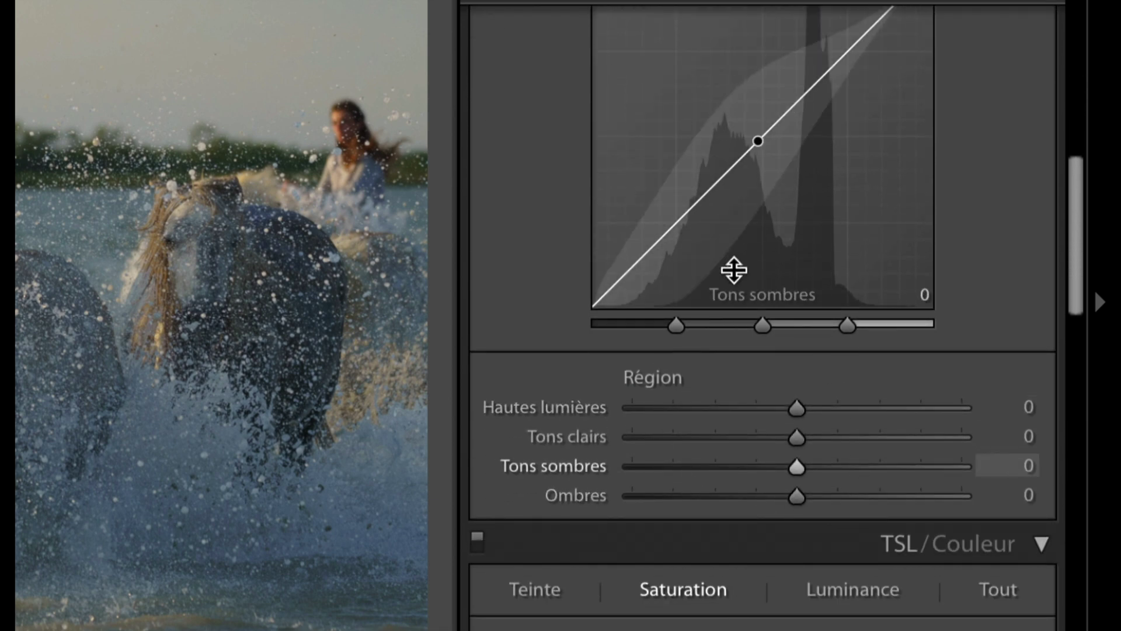
scroll(804, 432, up, 6)
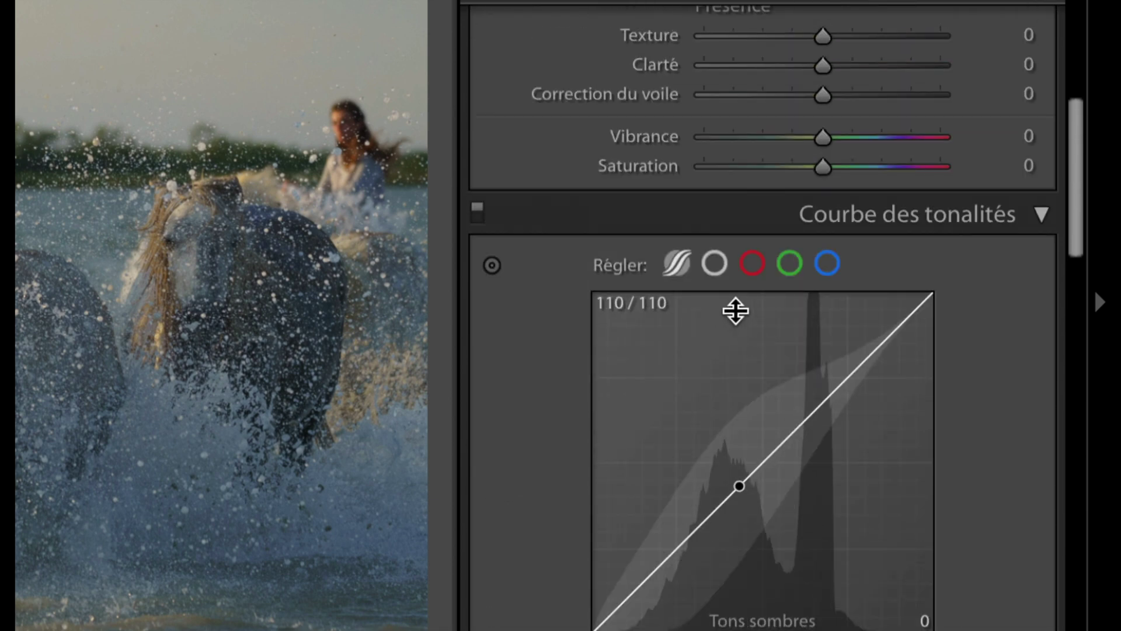
click(718, 267)
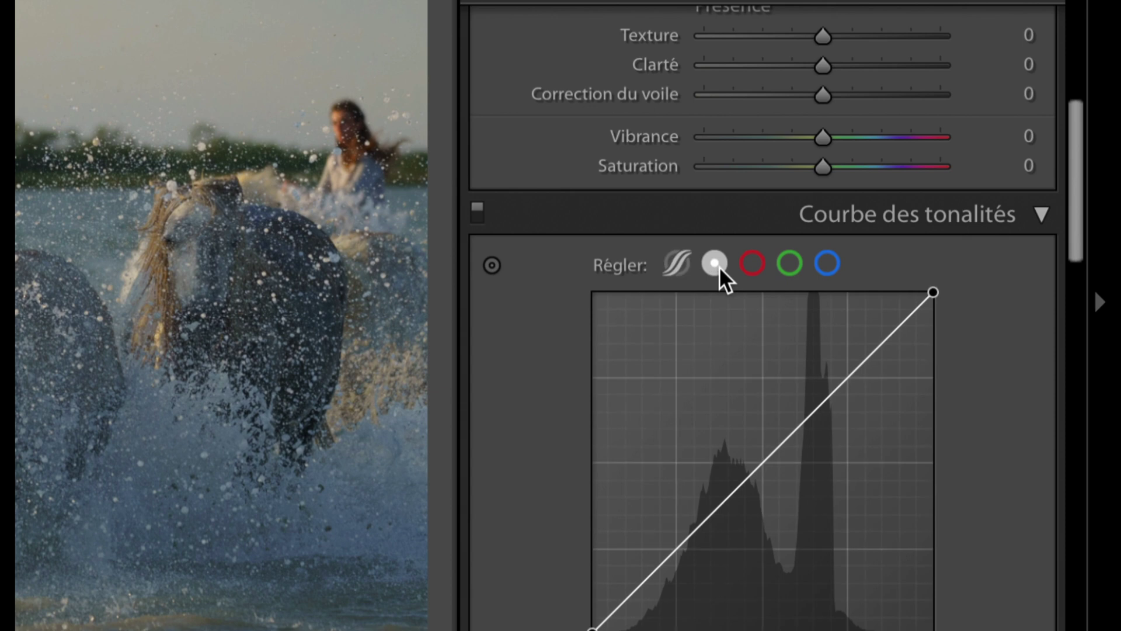
scroll(719, 268, down, 6)
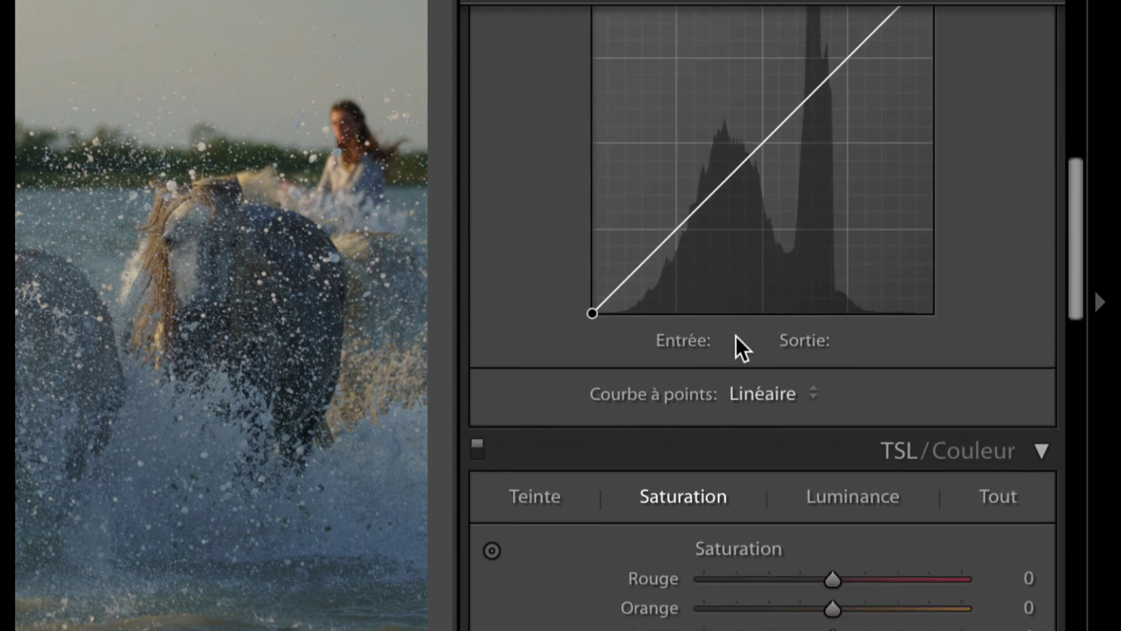
scroll(675, 231, up, 3)
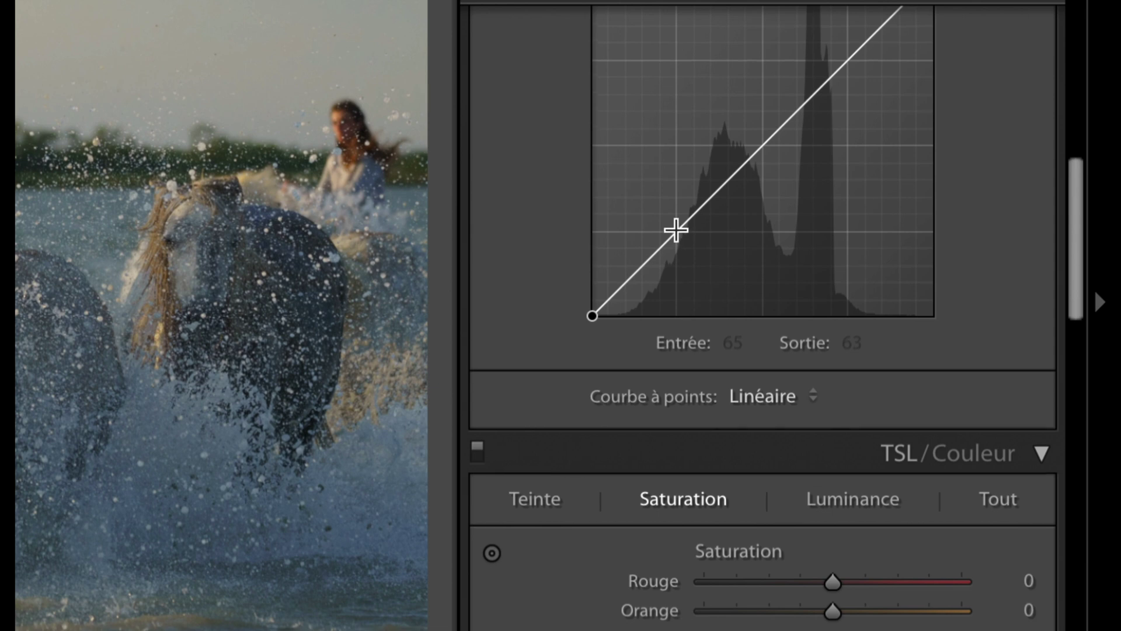
right_click(675, 357)
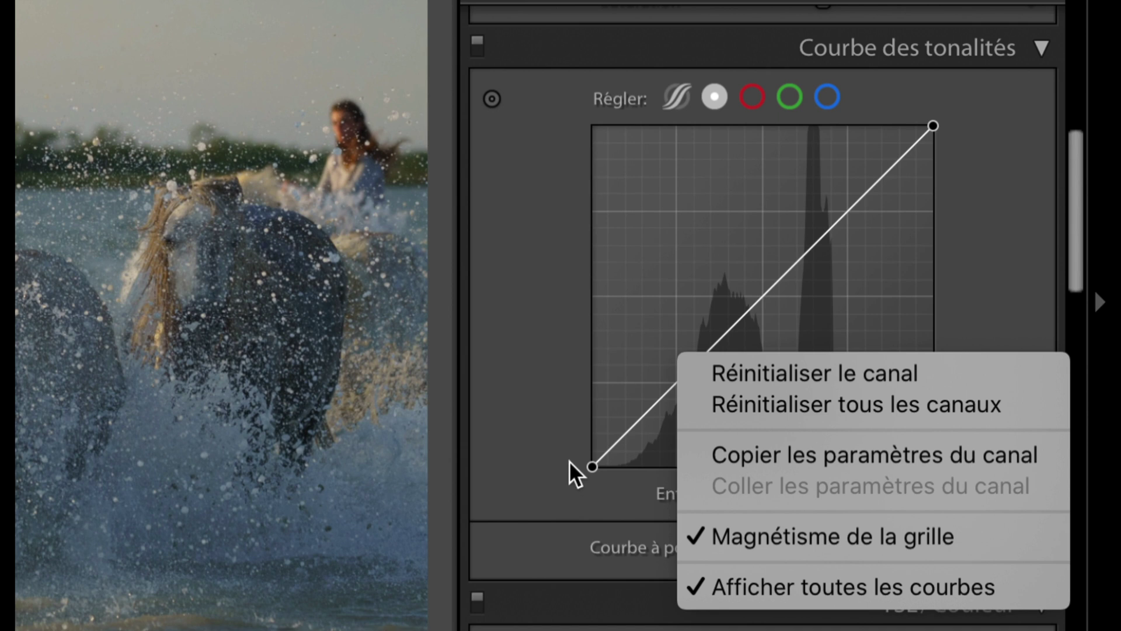
click(572, 468)
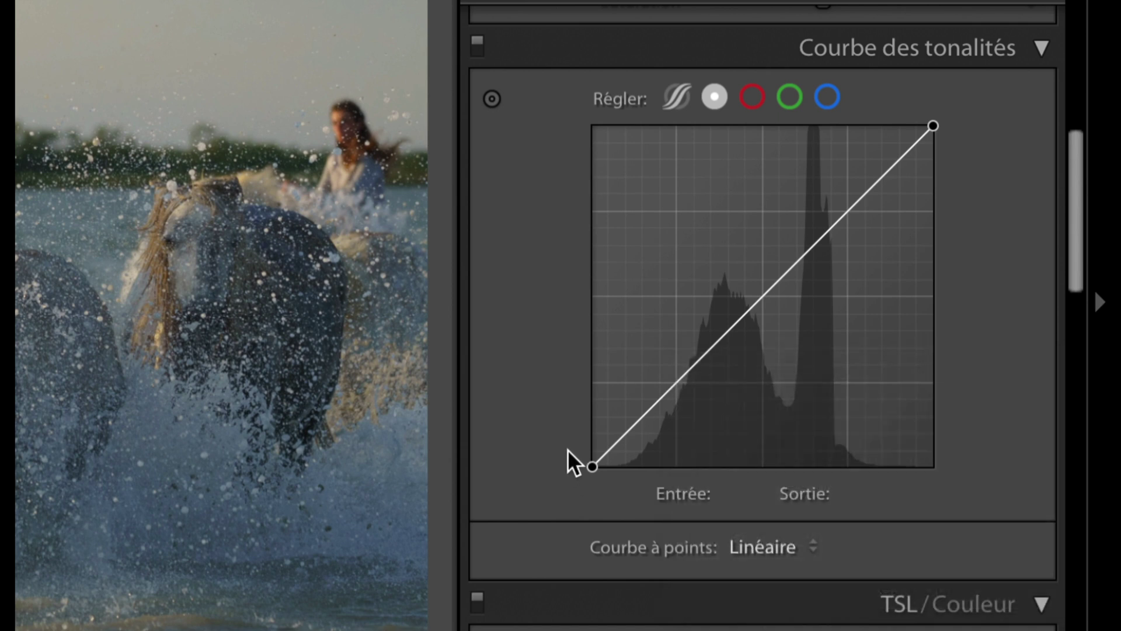
- Add a control point at 64/64 on the point curve, nudge its output up and then down to 54, and delete the point
click(677, 380)
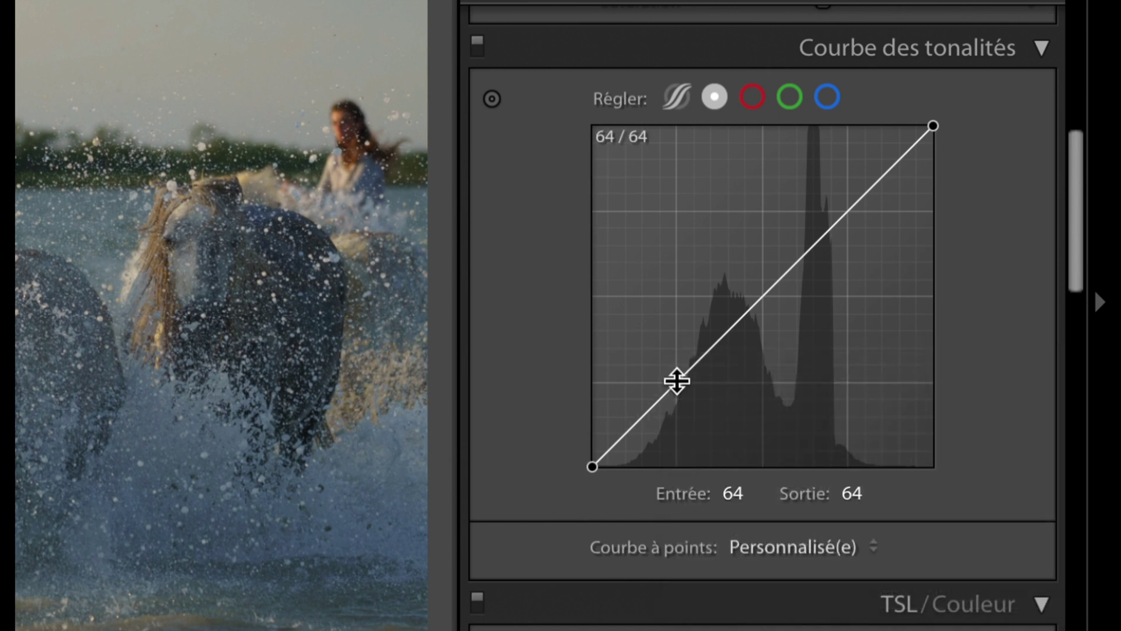
key(Up)
key(Up)
key(Up)
key(Up)
key(Up)
key(Up)
key(Up)
key(Up)
key(Up)
key(Up)
key(Up)
key(Up)
key(Up)
key(Up)
key(Up)
key(Up)
key(Up)
key(Up)
key(Up)
key(Up)
key(Up)
key(Up)
key(Down)
key(Down)
key(Down)
key(Down)
key(Down)
key(Down)
key(Down)
key(Down)
key(Down)
key(Down)
key(Down)
key(Down)
key(Down)
key(Down)
key(Down)
key(Down)
key(Down)
key(Down)
key(Down)
key(Down)
key(Down)
key(Down)
key(Down)
key(Down)
key(Down)
key(Down)
key(Down)
key(Down)
key(Down)
right_click(676, 393)
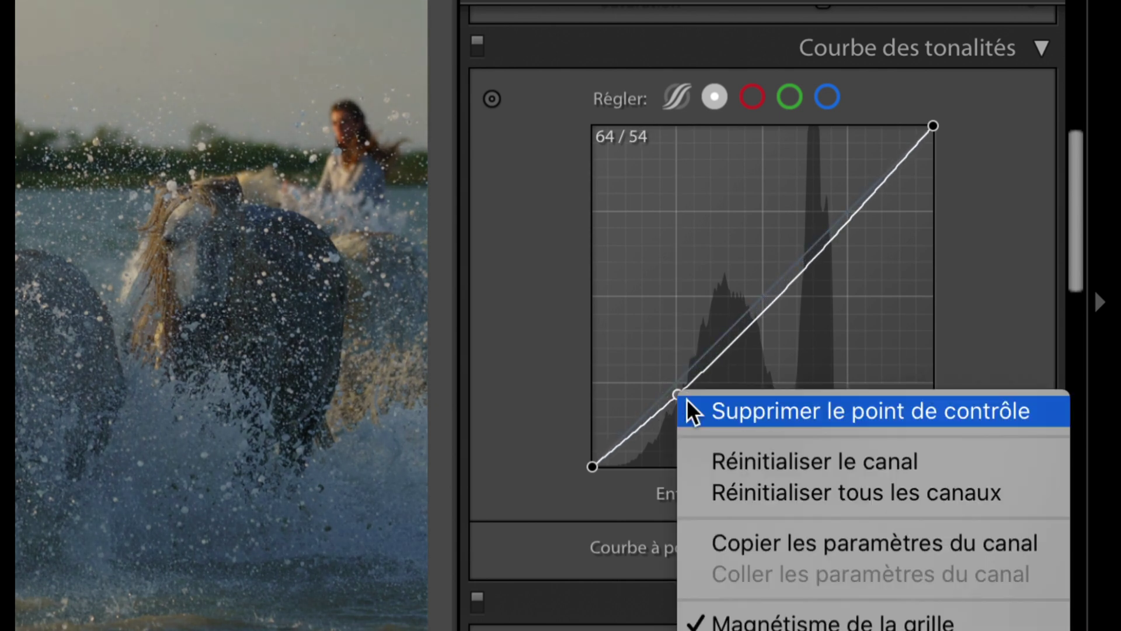
click(689, 409)
- Look through the red, green and blue channel curves and return to the red channel
click(743, 92)
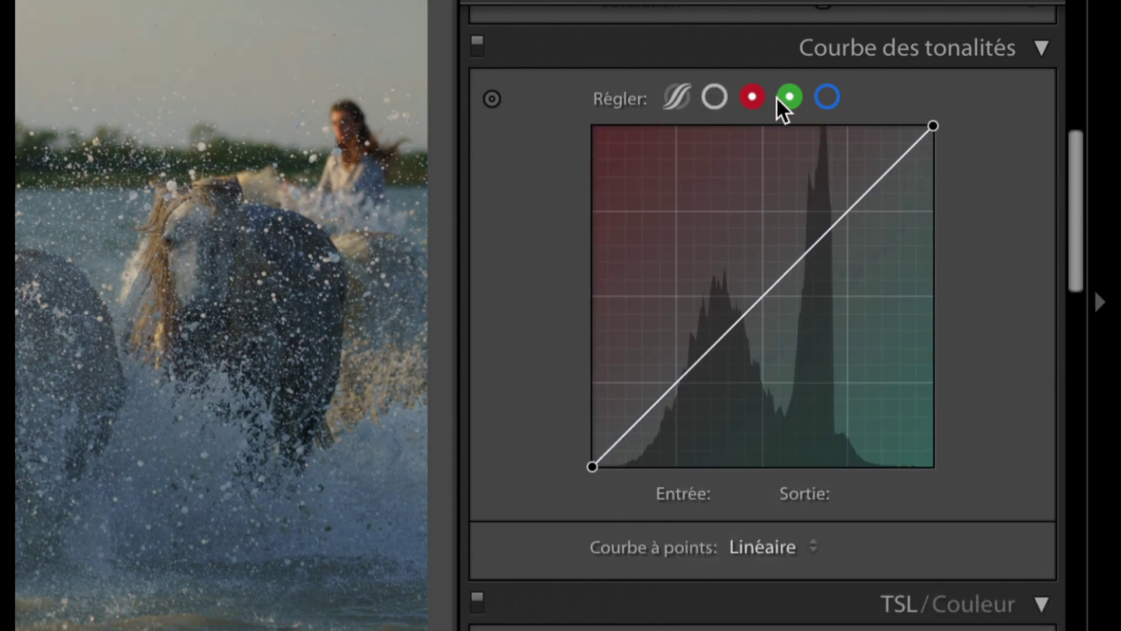
click(786, 97)
click(817, 99)
click(753, 96)
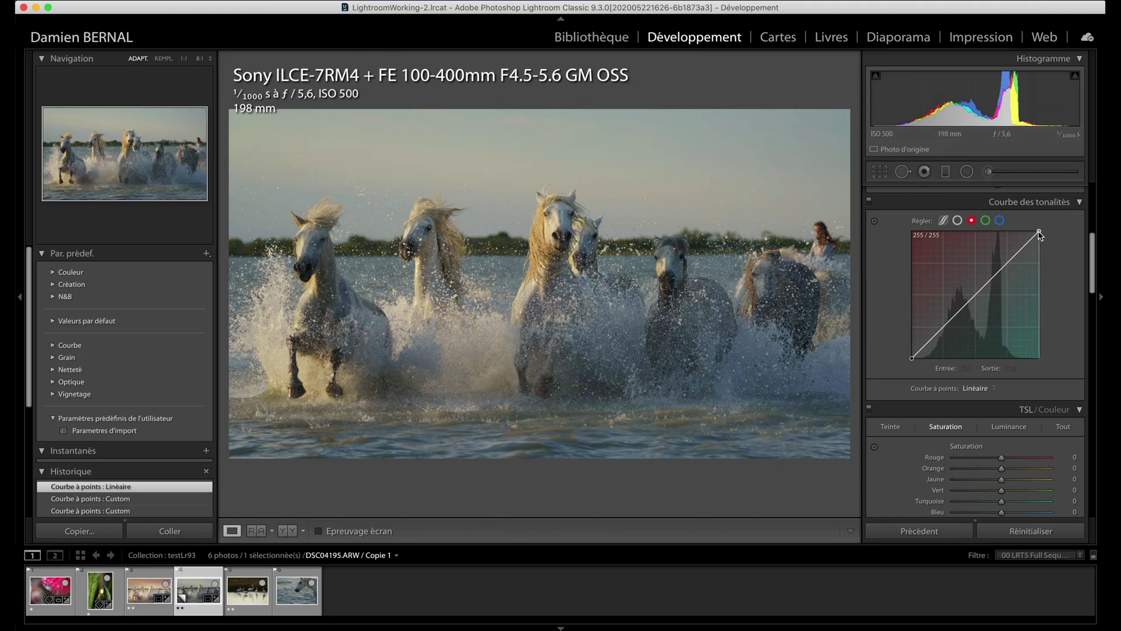
mouse_move(1040, 235)
mouse_down()
mouse_move(1049, 313)
mouse_move(1063, 238)
mouse_move(1036, 231)
mouse_up()
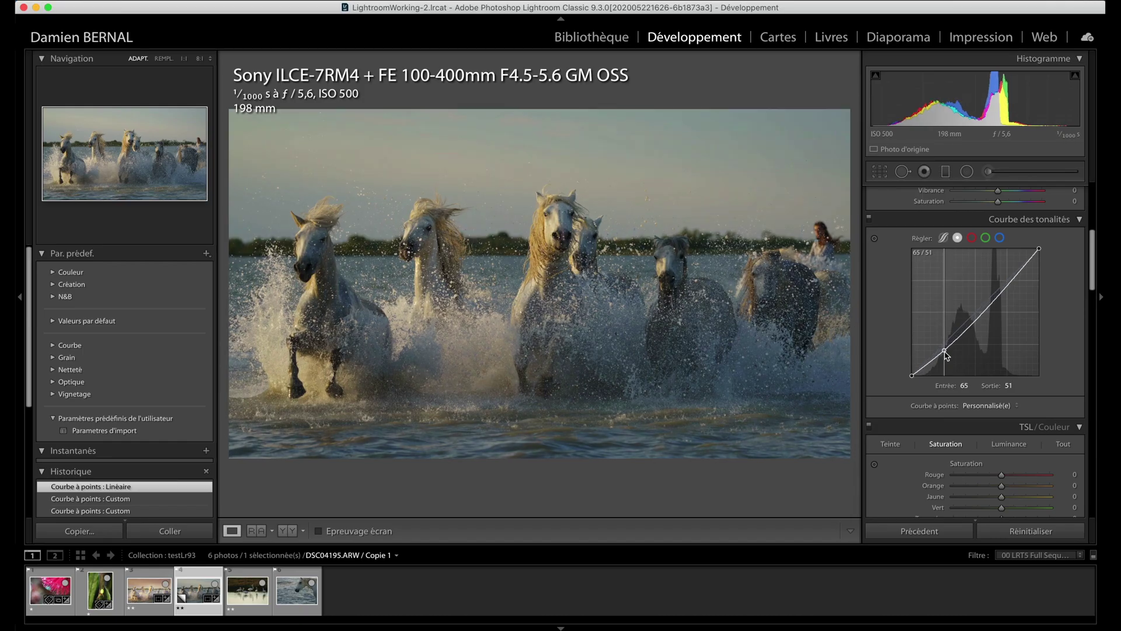
- Darken the point curve's shadows with a control point at about 65/51 and raise its black point to output 13
drag(946, 354, 908, 375)
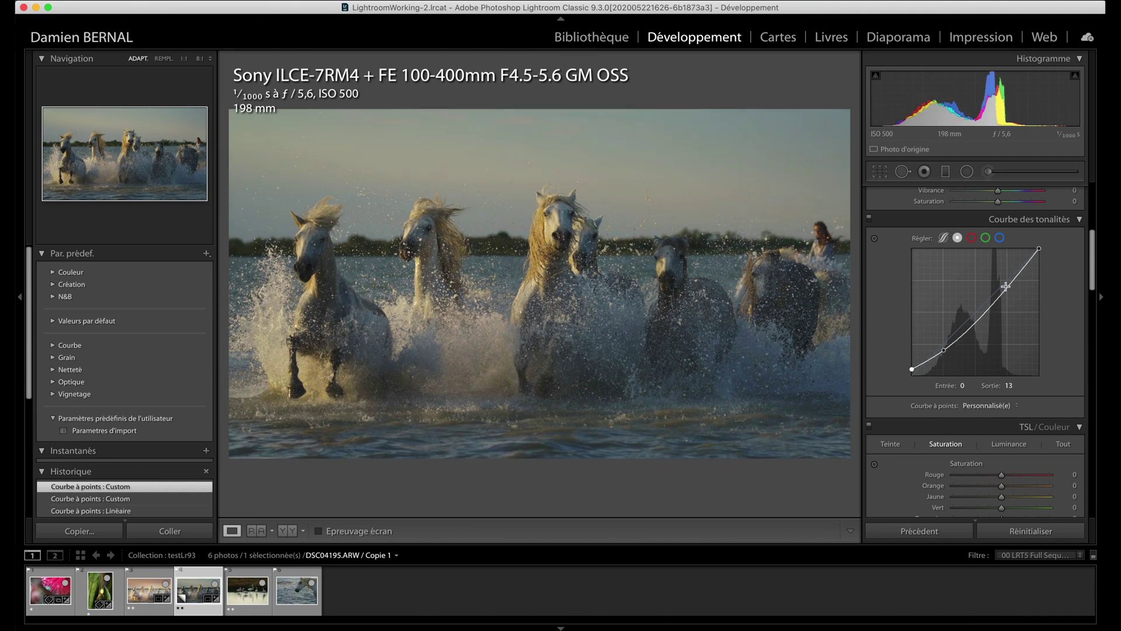
drag(1006, 286, 1004, 286)
- Raise the red channel curve to about 63/74 in the shadows and lower the blue channel's white point to output 240
click(973, 238)
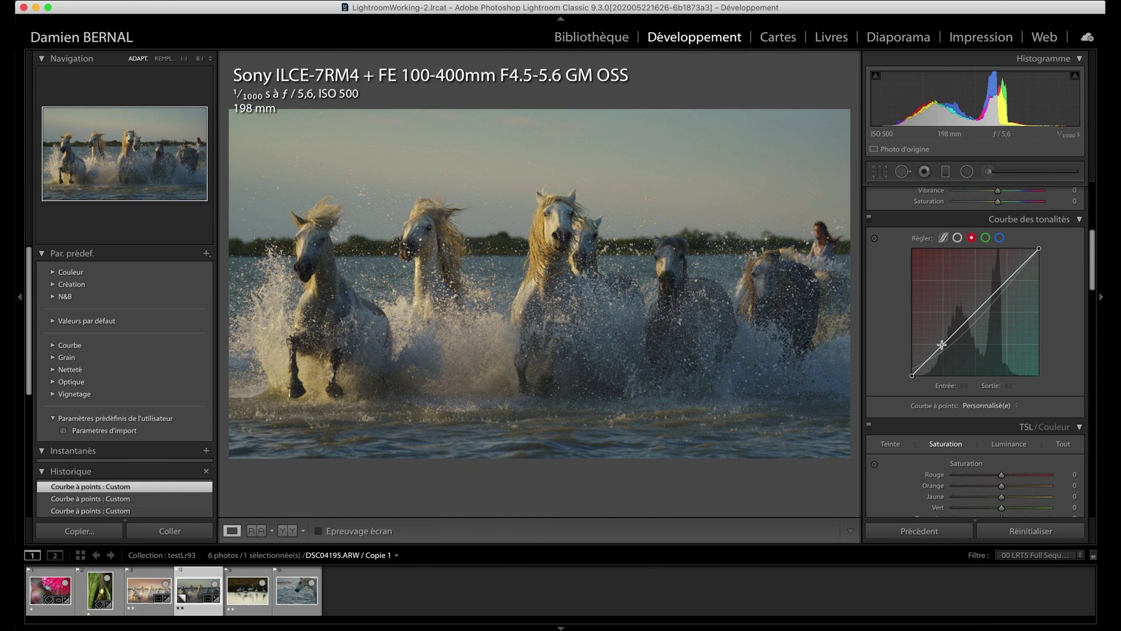
drag(944, 348, 946, 342)
click(1000, 238)
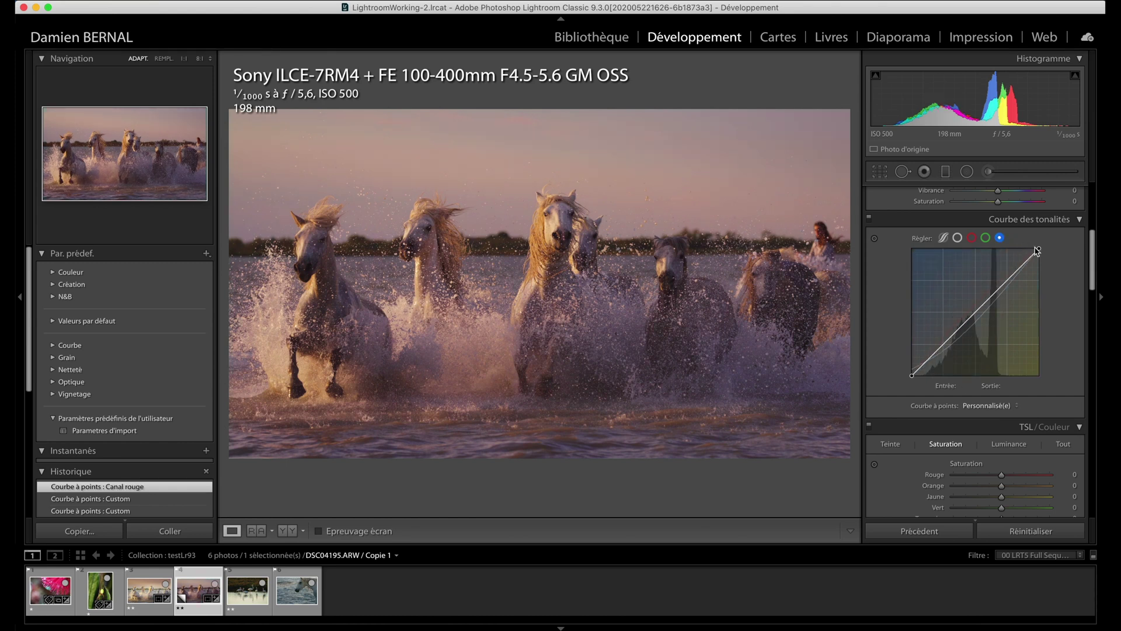
drag(1039, 248, 1048, 259)
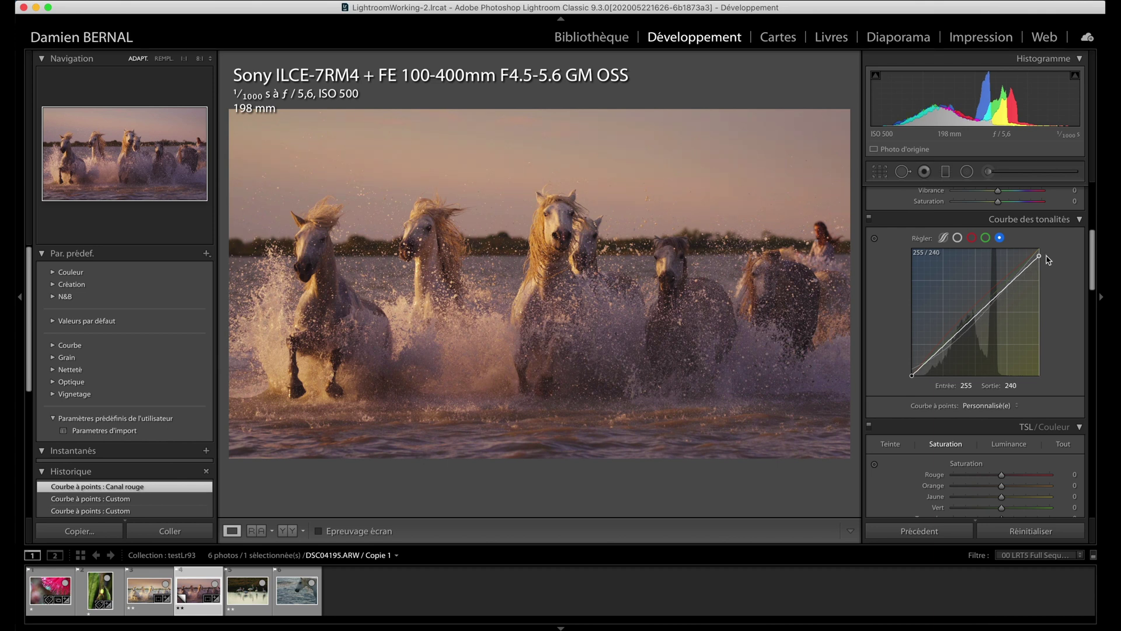
- Return to the red channel curve and compare the photo with the tone curve adjustment switched off and on
click(972, 238)
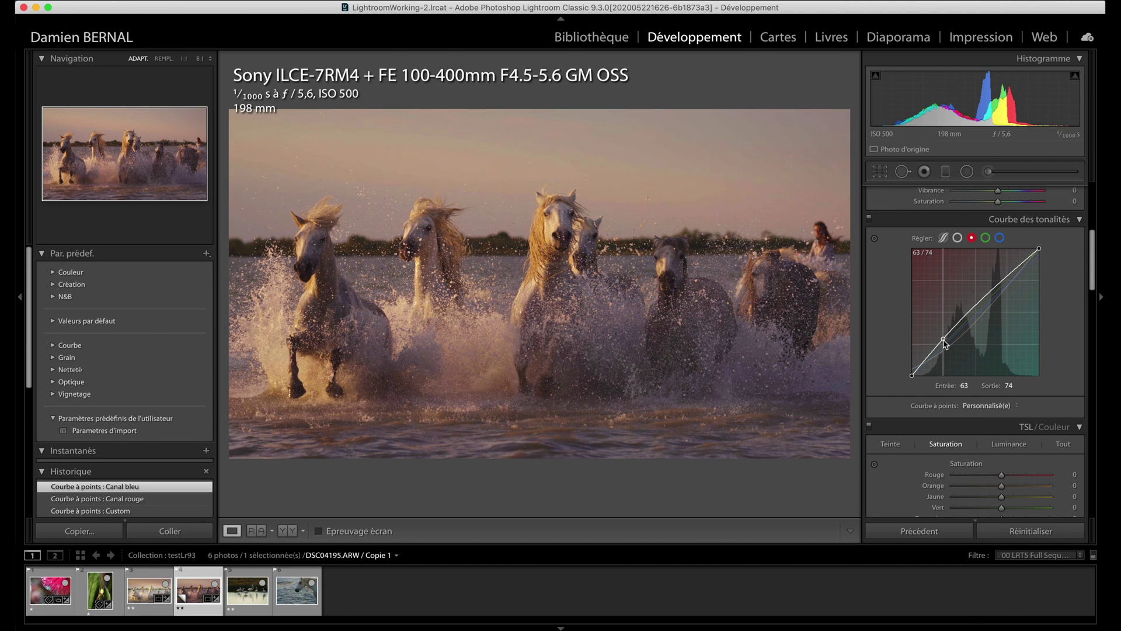
click(871, 219)
click(871, 219)
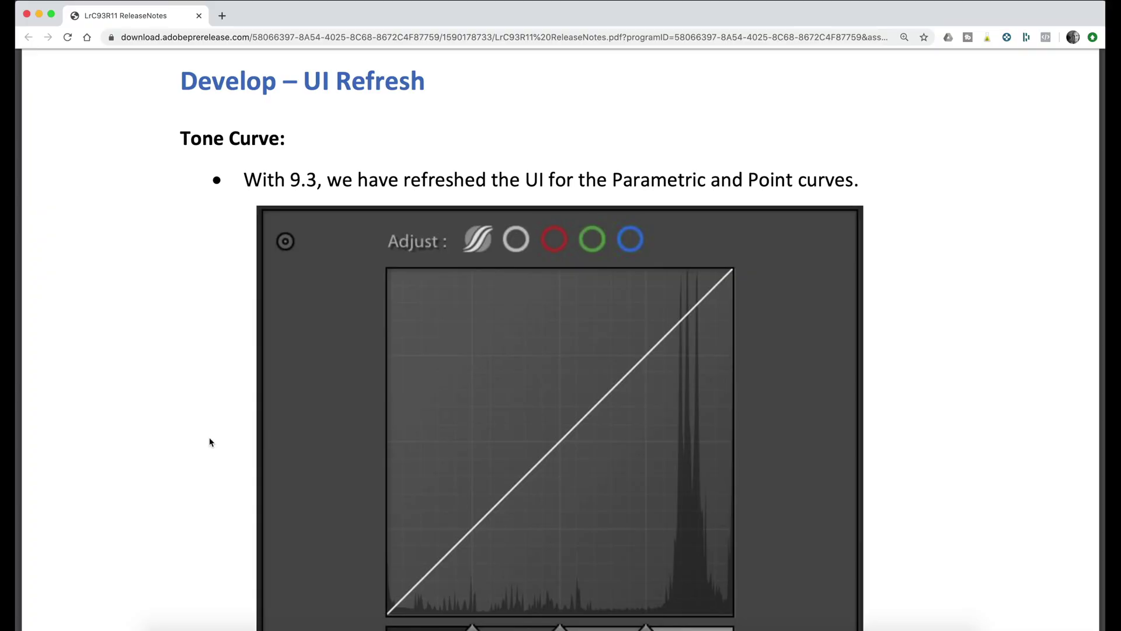
- Read the Tone Curve section of the Lightroom release notes in the browser, highlighting the additional Point curve options
scroll(209, 437, up, 2)
scroll(210, 440, down, 10)
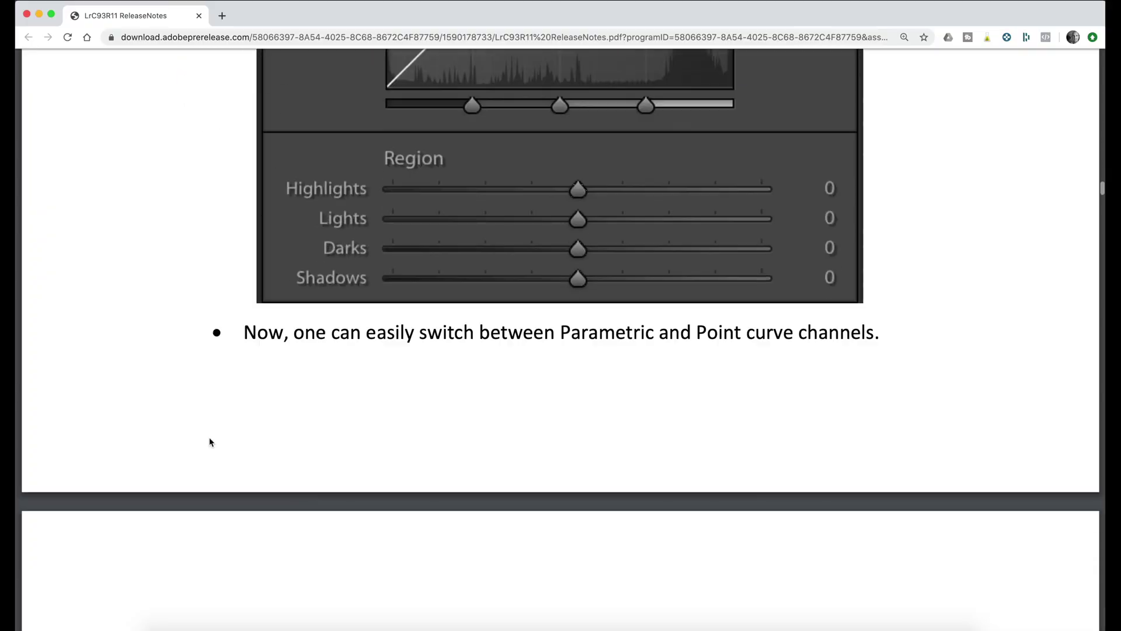
scroll(209, 441, down, 7)
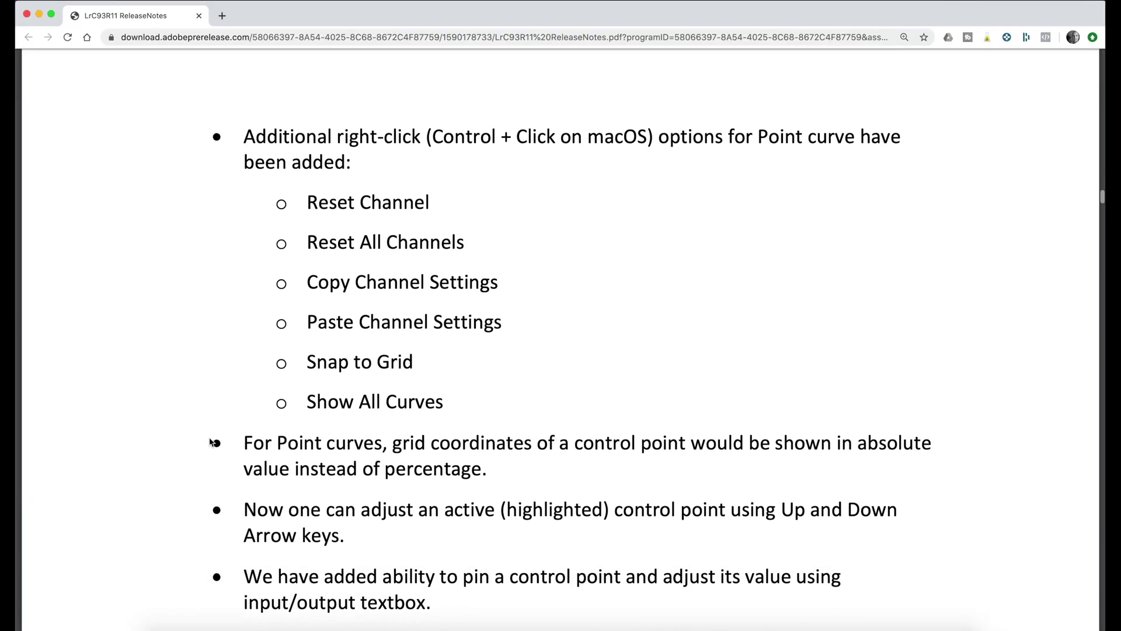
scroll(209, 441, down, 6)
scroll(209, 438, up, 10)
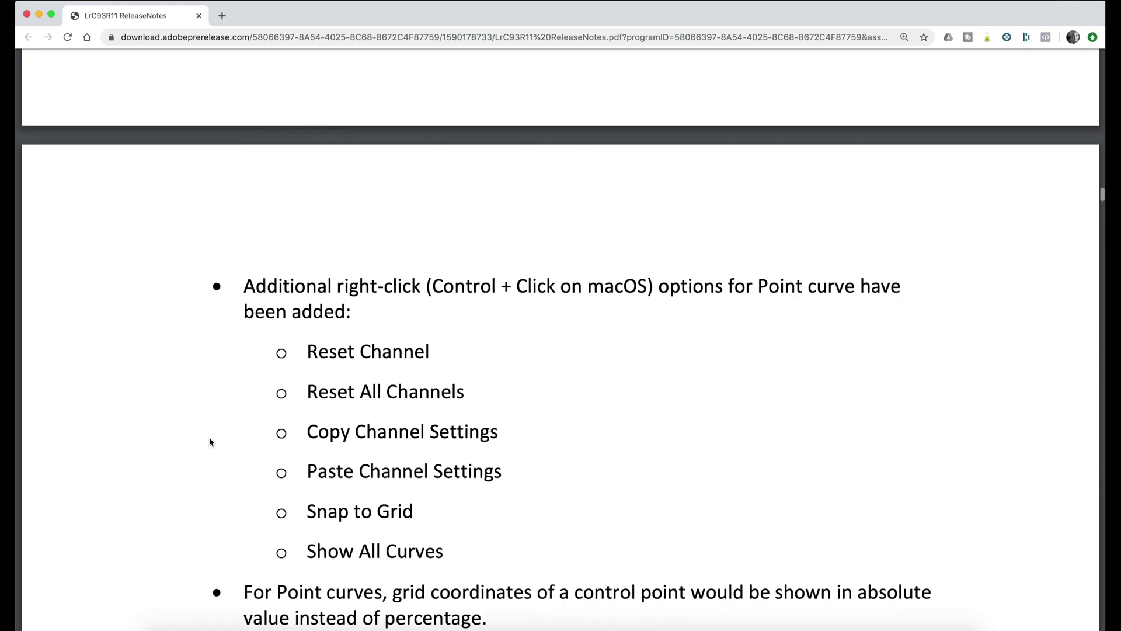
drag(313, 321, 465, 450)
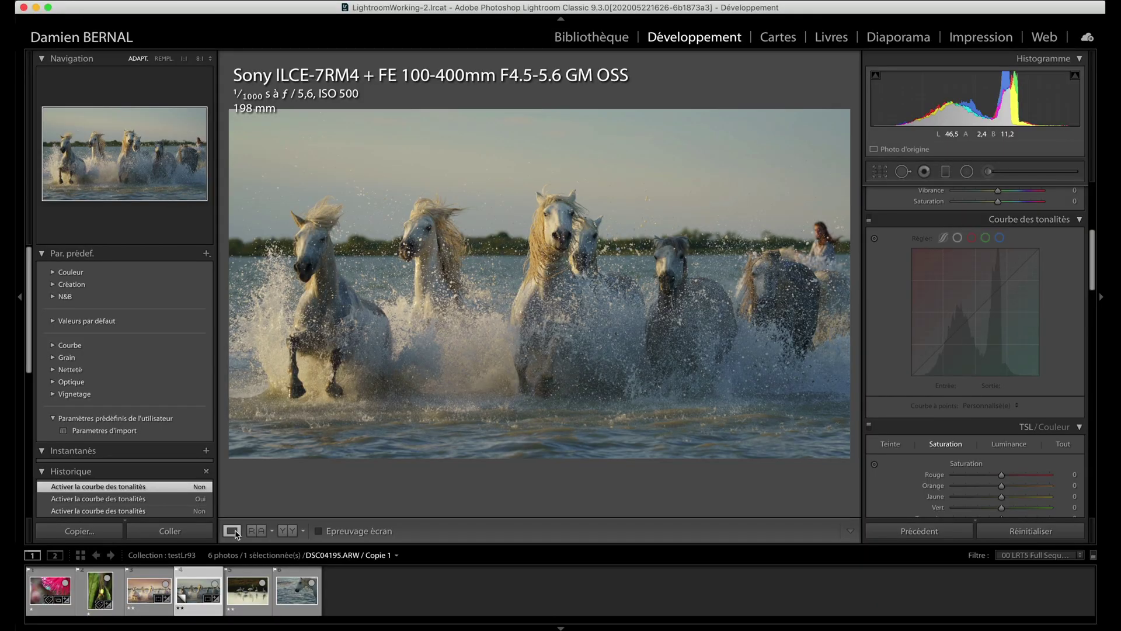
- Back in Lightroom Classic, re-enable the horse photo's tone curve adjustment and open the red channel curve's options
click(236, 592)
key(Left)
click(869, 219)
right_click(1004, 322)
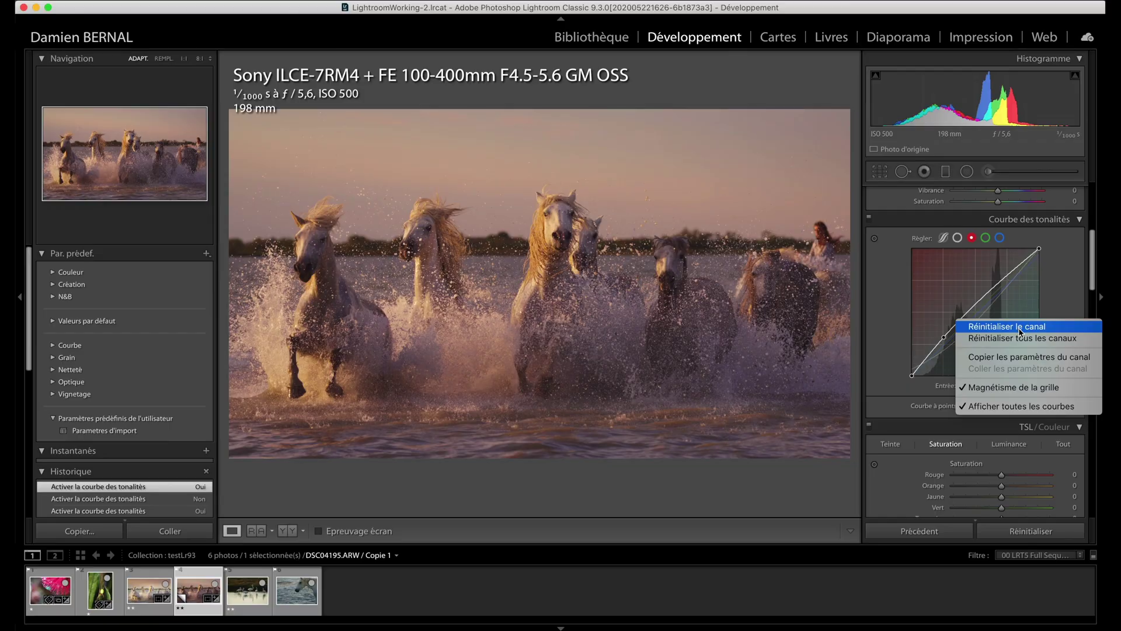
- Switch to the release notes in the browser, highlight the note on adjusting control points with arrow keys, and read on to Color Panel
key(super+Tab)
scroll(615, 341, down, 6)
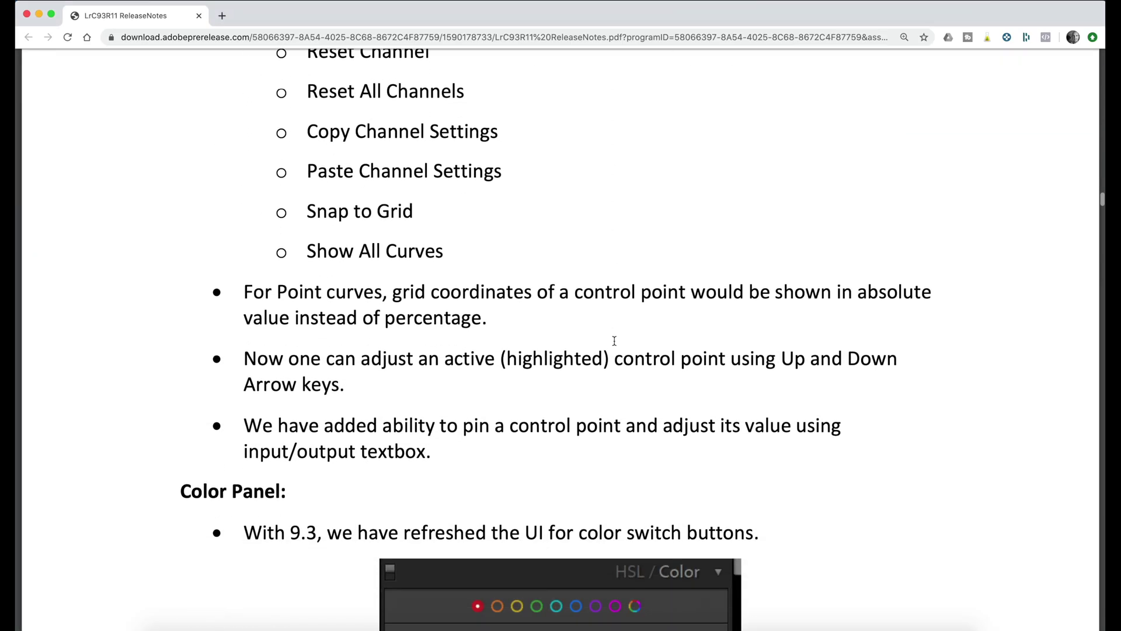
drag(401, 337, 356, 348)
click(249, 332)
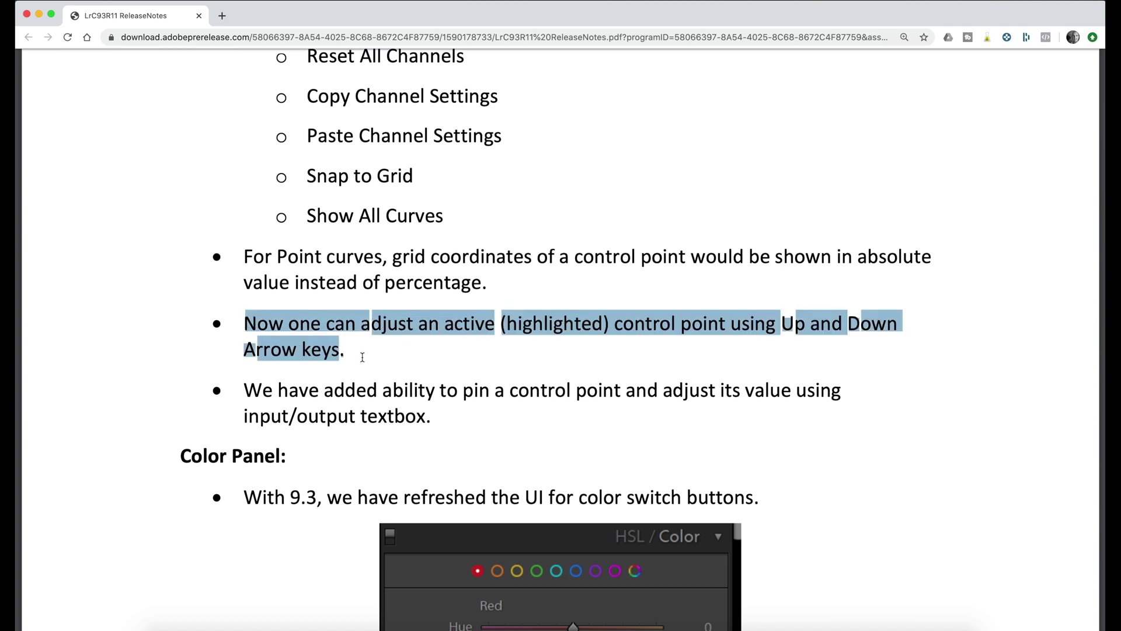
scroll(362, 357, down, 6)
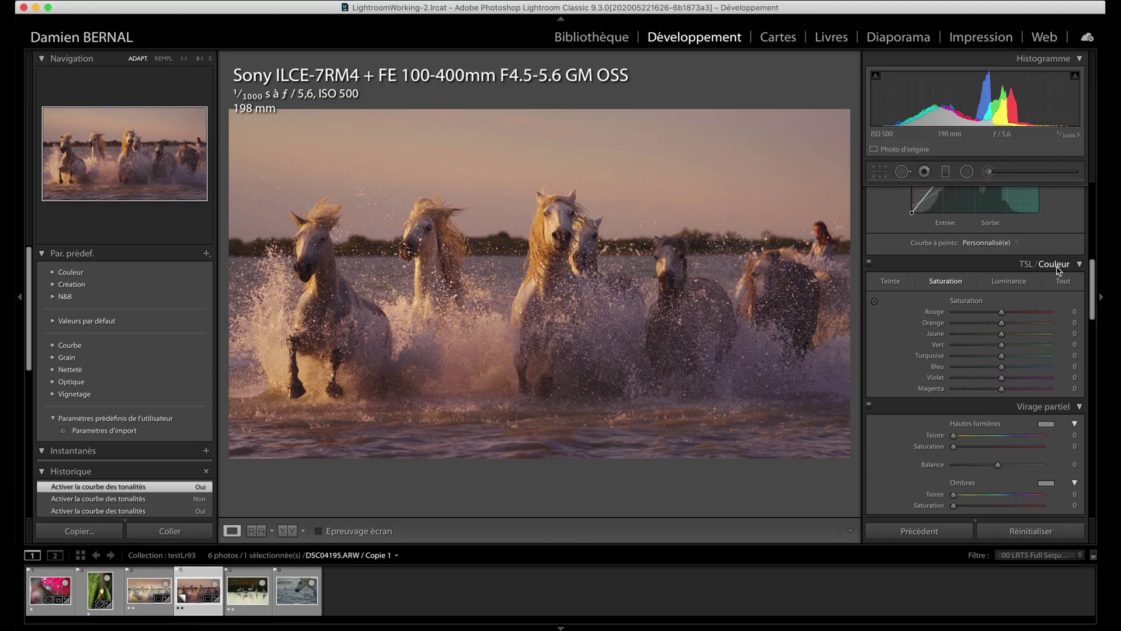
- In Lightroom Classic, compare the Couleur and TSL displays of the colour adjustments, including the Teinte and Saturation sliders
click(1057, 267)
click(1028, 265)
click(914, 283)
click(946, 282)
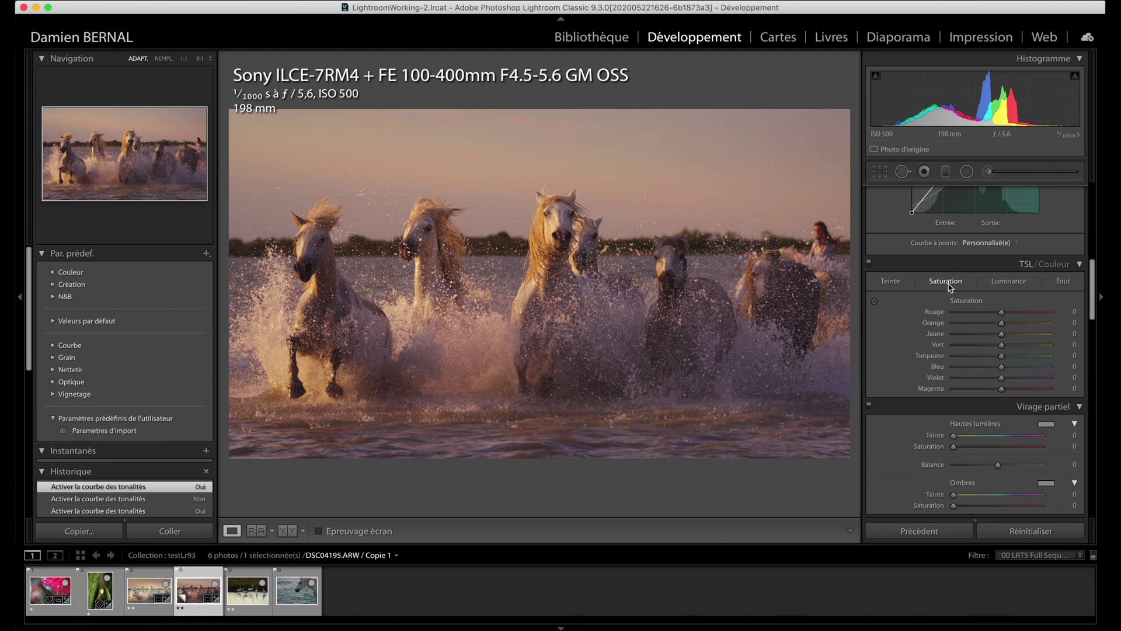
- Show the Couleur display and look through the orange, red and yellow adjustments, ending on red
click(1058, 264)
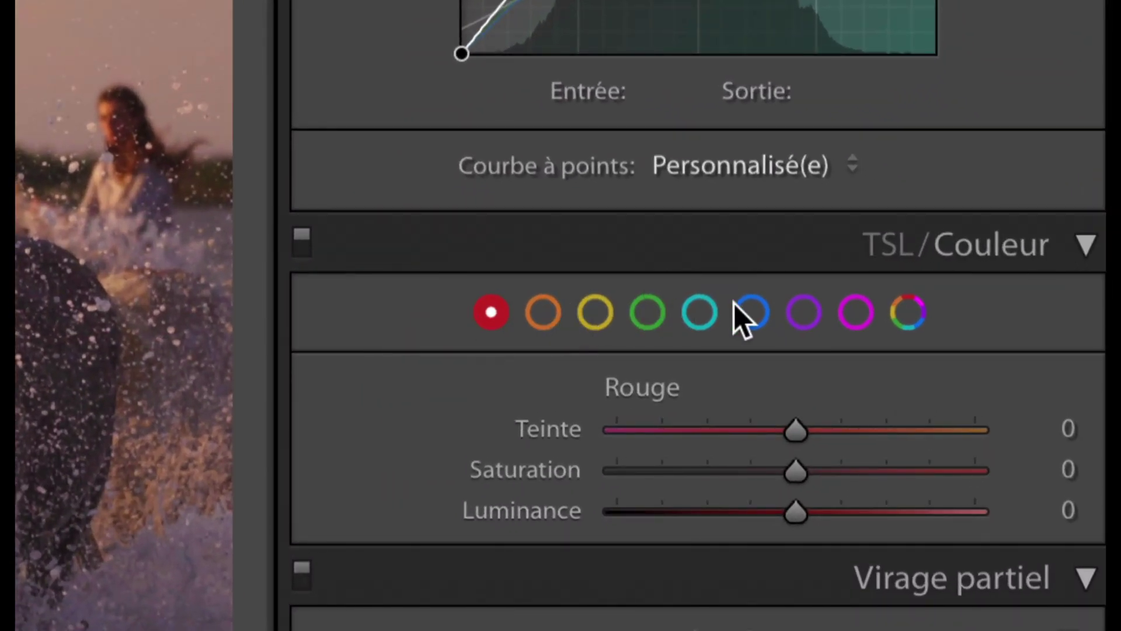
click(545, 313)
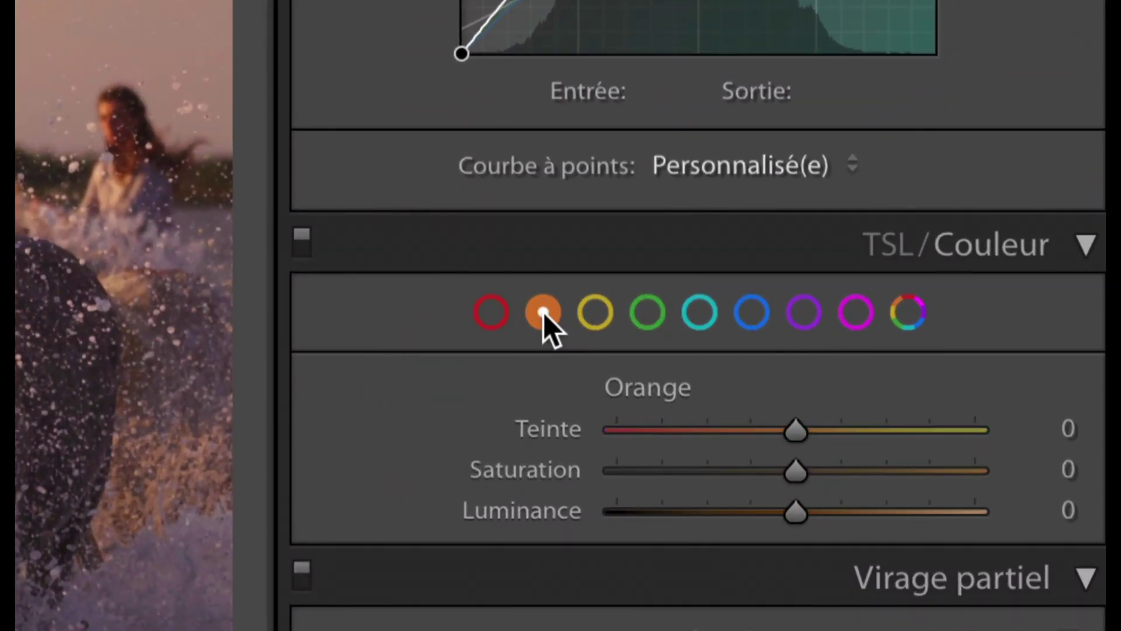
click(503, 310)
click(580, 313)
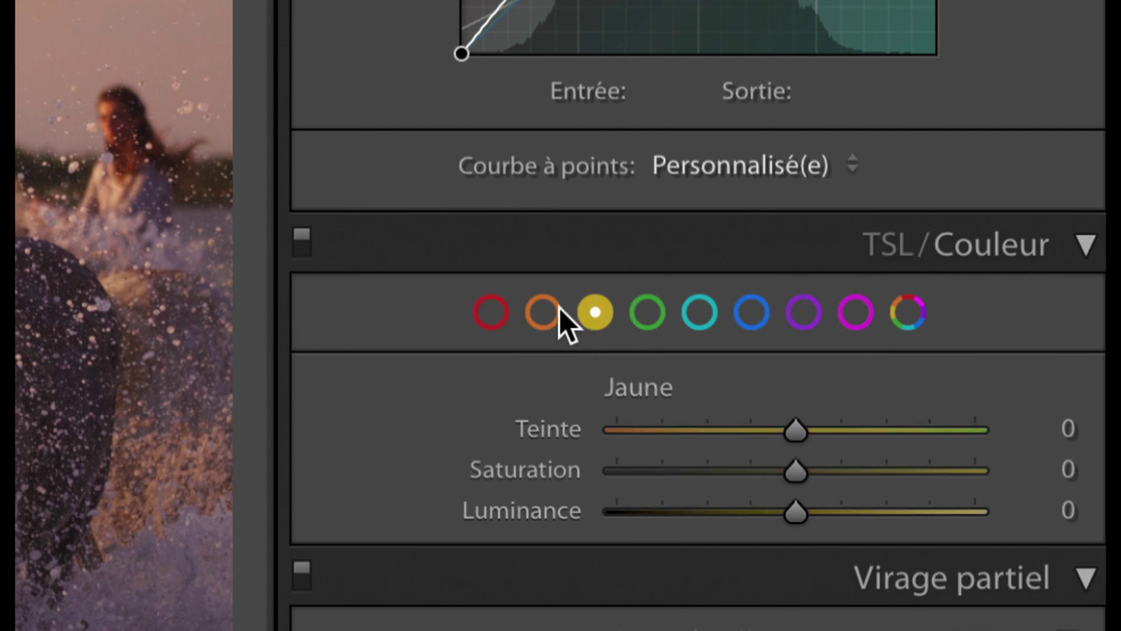
click(494, 312)
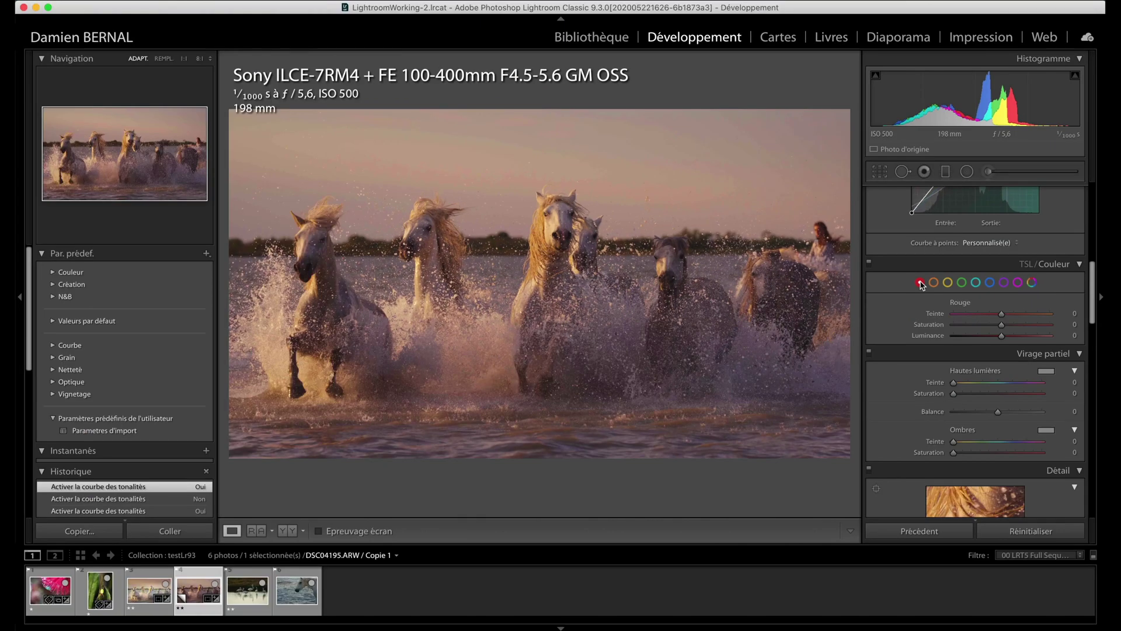
- Check the next part of the release notes in the browser, then open DSCF5243.RAF in Lightroom Classic with the adjustment brush active
key(super+Tab)
scroll(921, 286, down, 5)
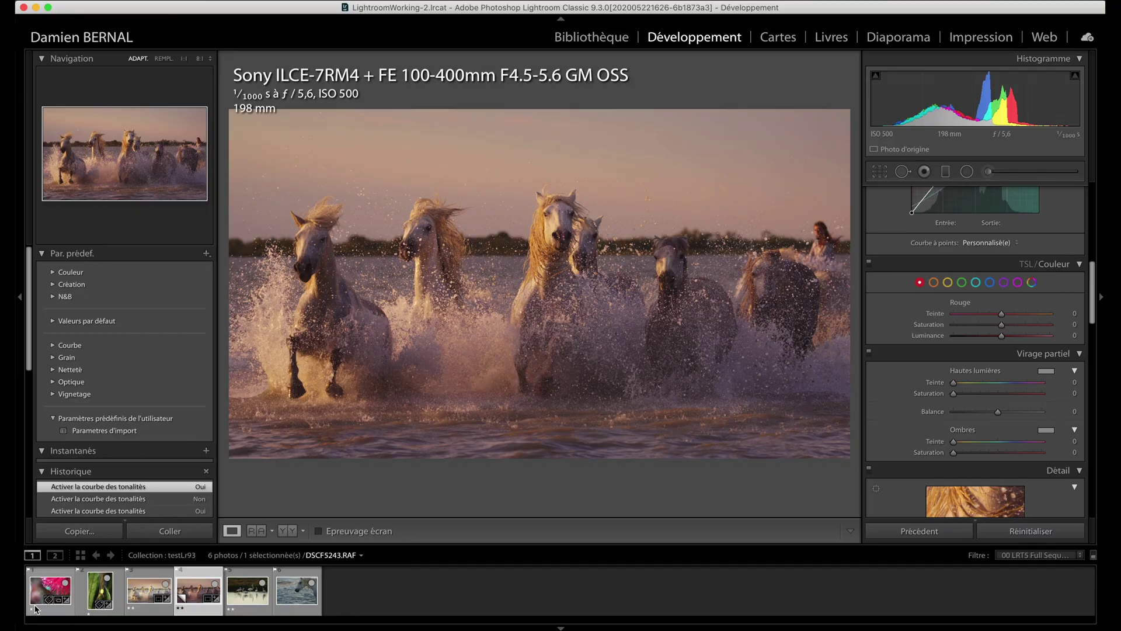
click(35, 609)
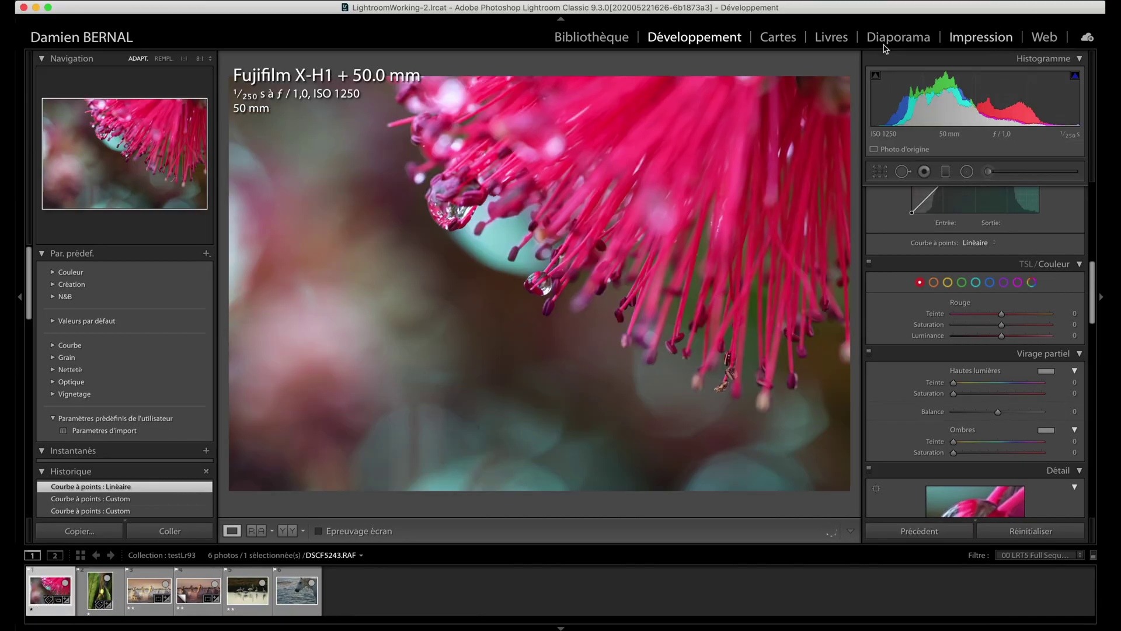
click(1004, 171)
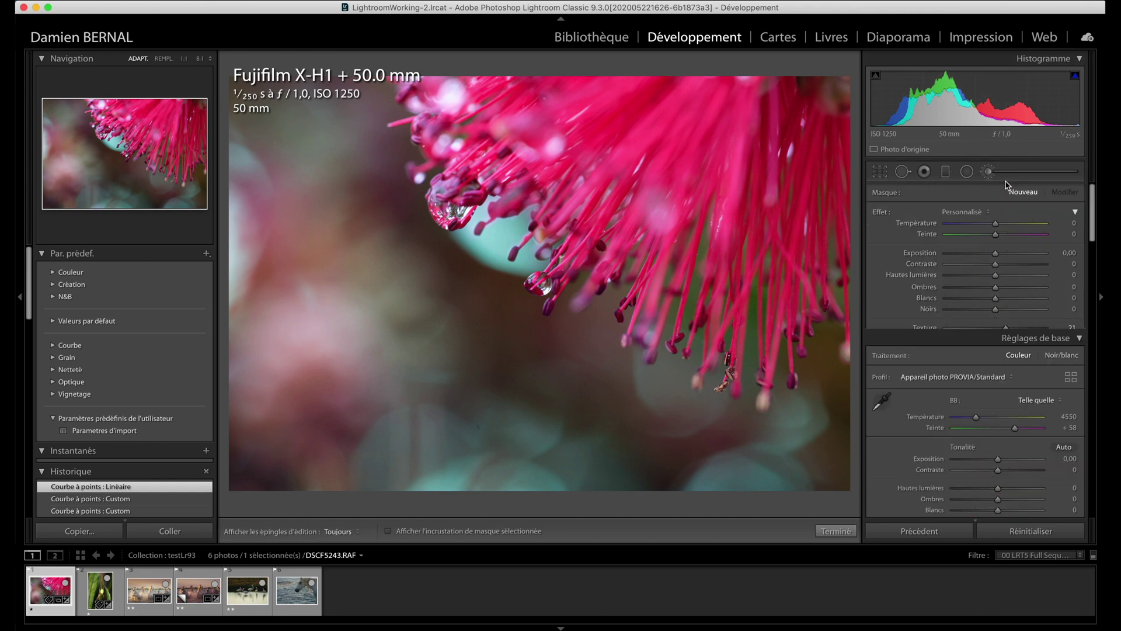
- Select the brush adjustment on the blurred background, reset its local Teinte to 0, and check the red flower filaments up close
click(347, 438)
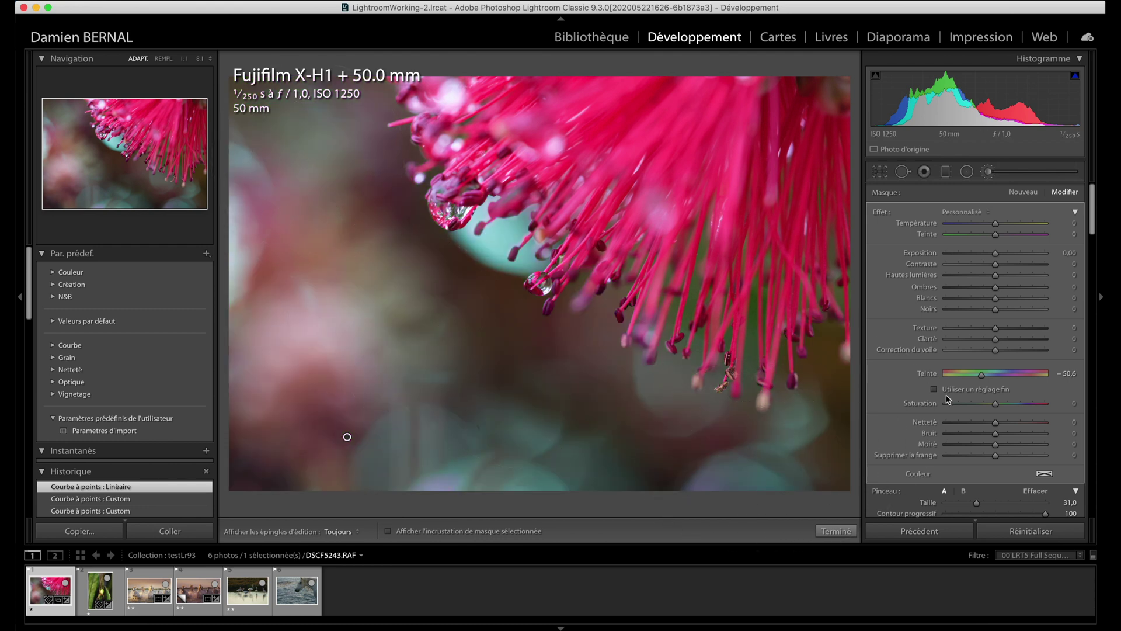
scroll(957, 398, down, 5)
scroll(958, 398, up, 5)
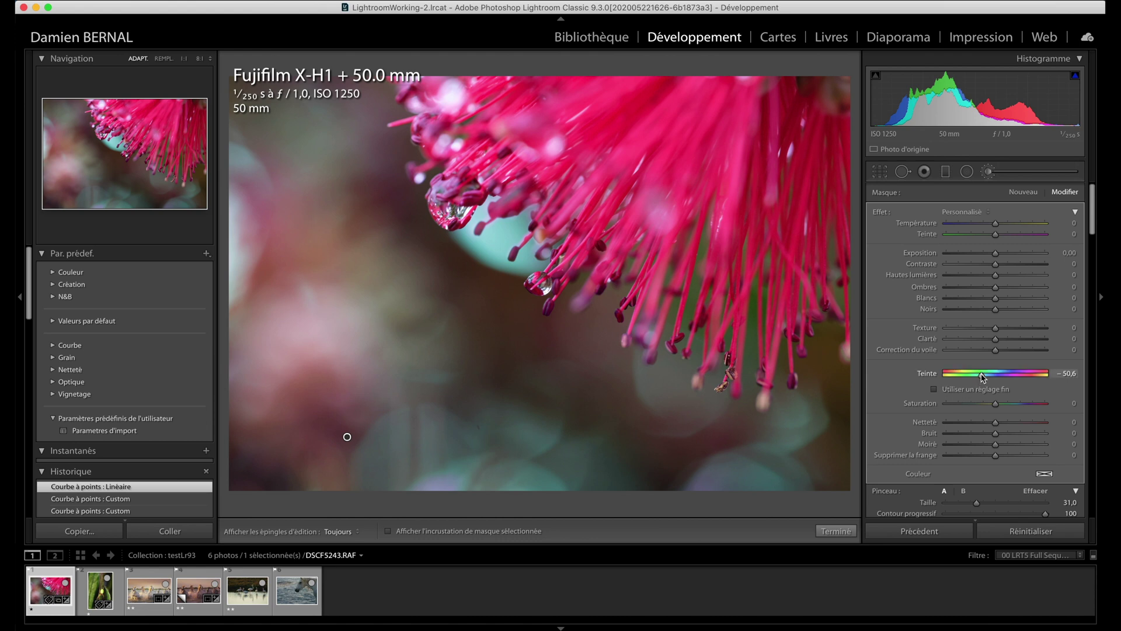
double_click(983, 375)
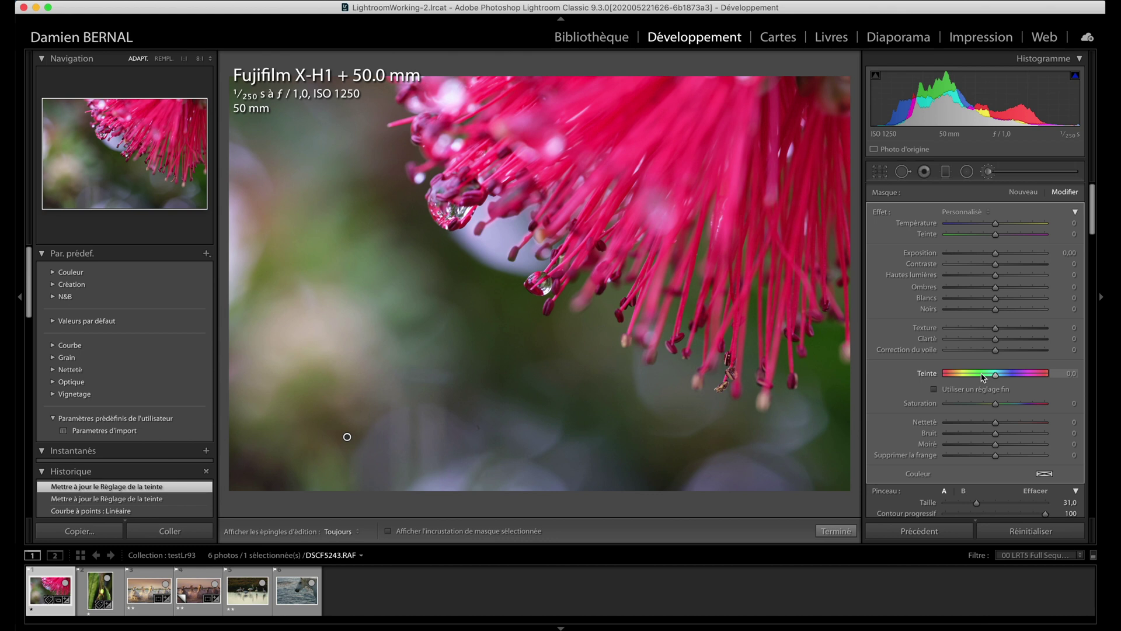
click(684, 158)
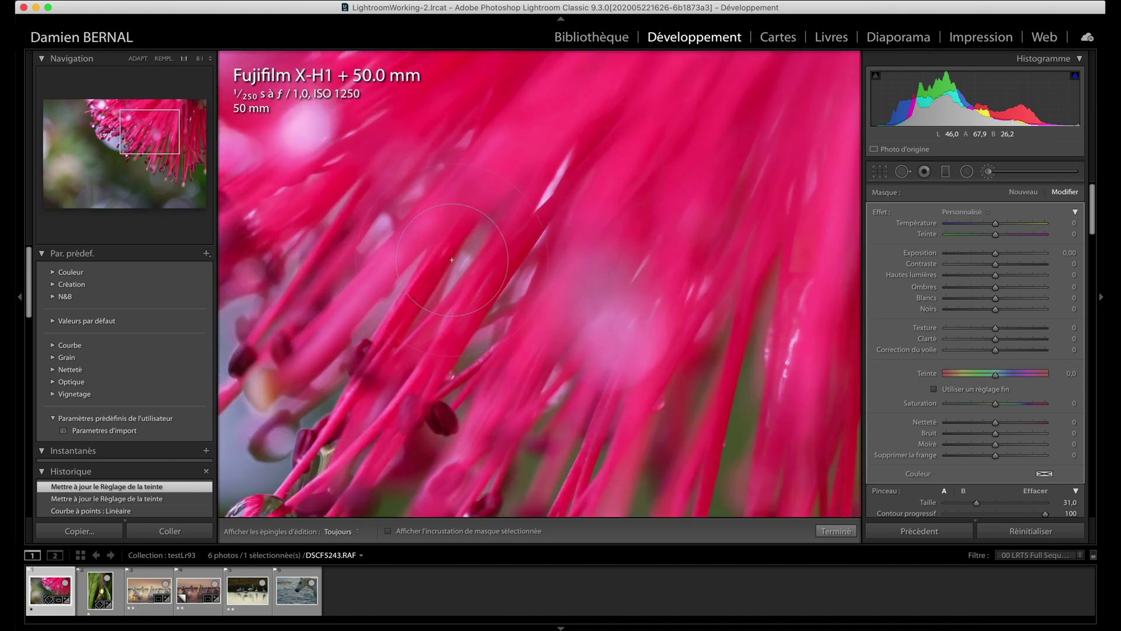
click(643, 179)
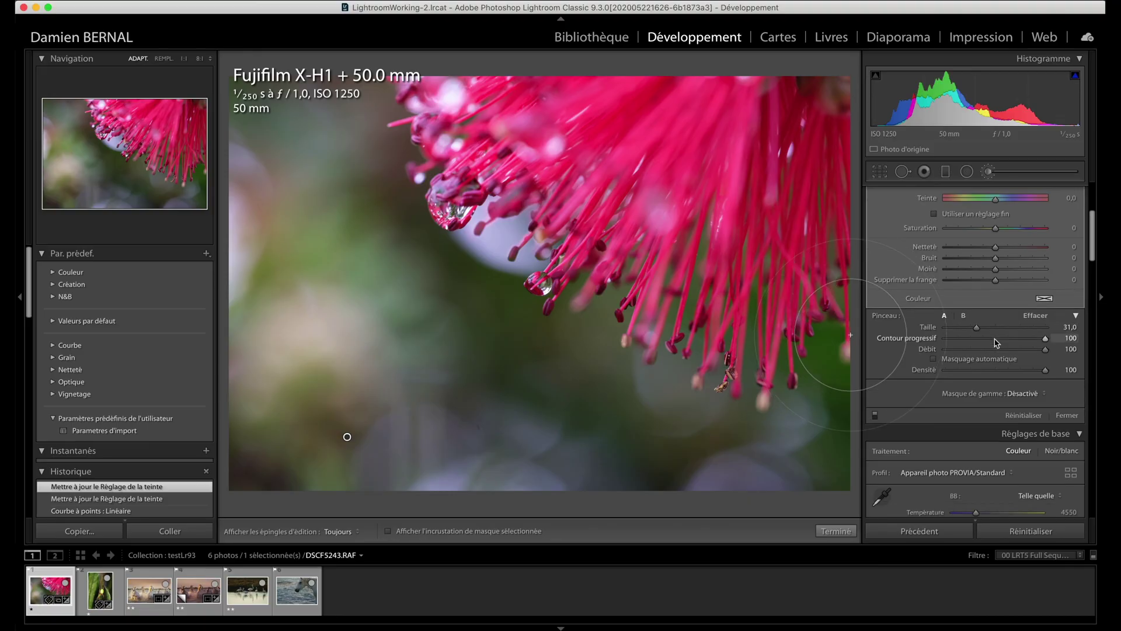
- Switch the colour adjustments to the TSL display and show the Teinte sliders
scroll(996, 342, down, 3)
scroll(997, 342, down, 10)
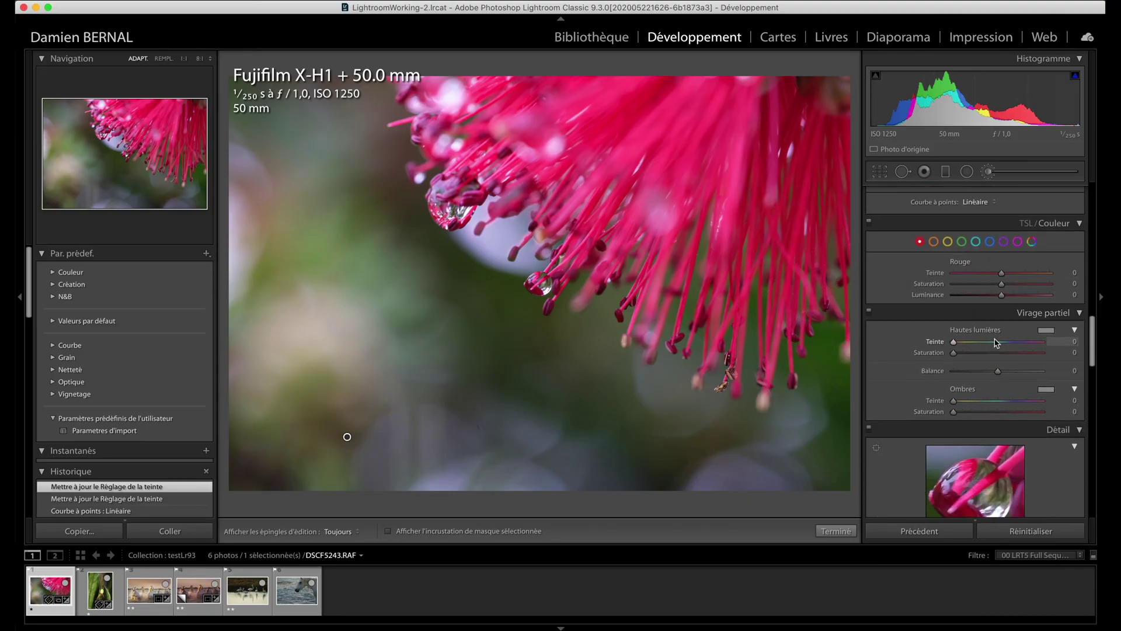
click(1027, 232)
click(889, 250)
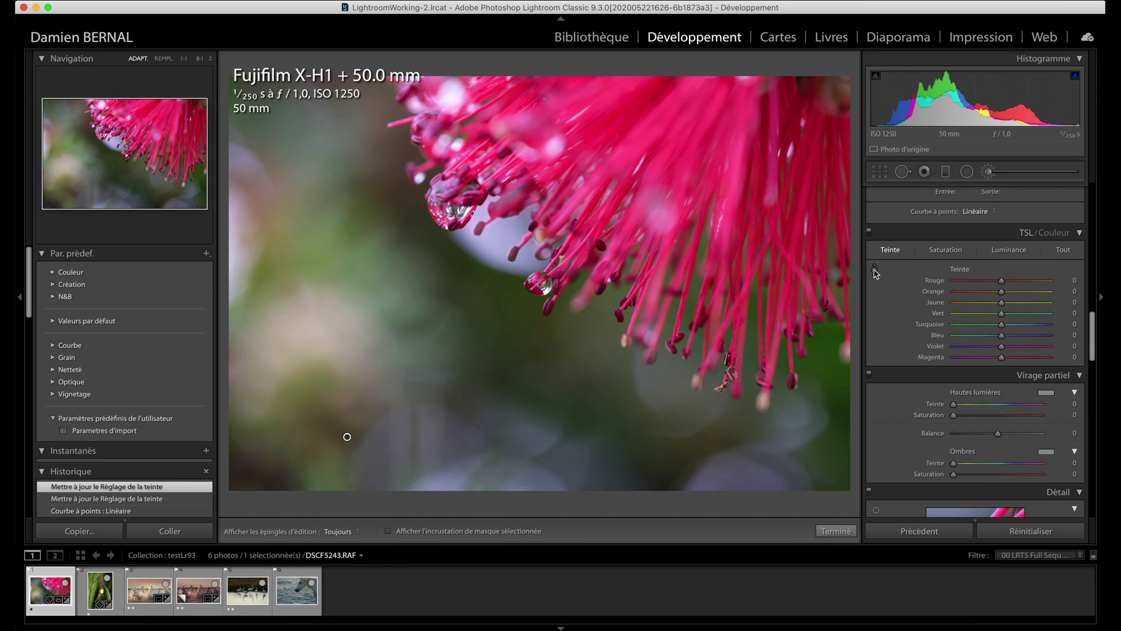
- Try shifting the yellow and green hues directly on the blurred background with the targeted Teinte adjustment, and reset both to 0
click(874, 270)
scroll(888, 266, down, 1)
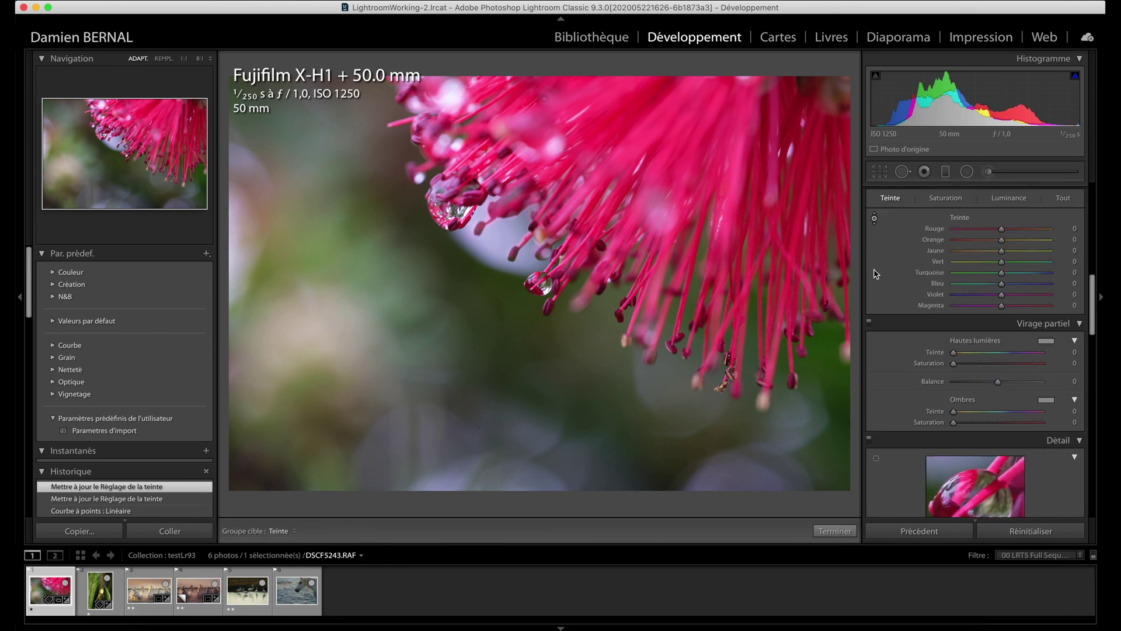
click(874, 217)
click(872, 218)
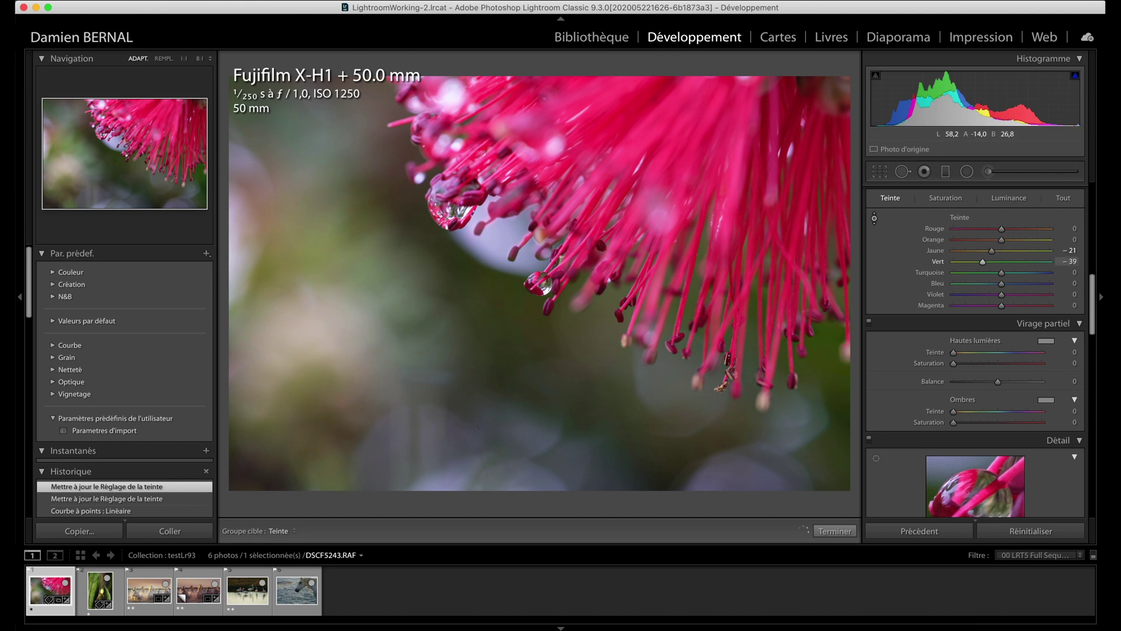
drag(310, 233, 309, 318)
drag(418, 262, 417, 251)
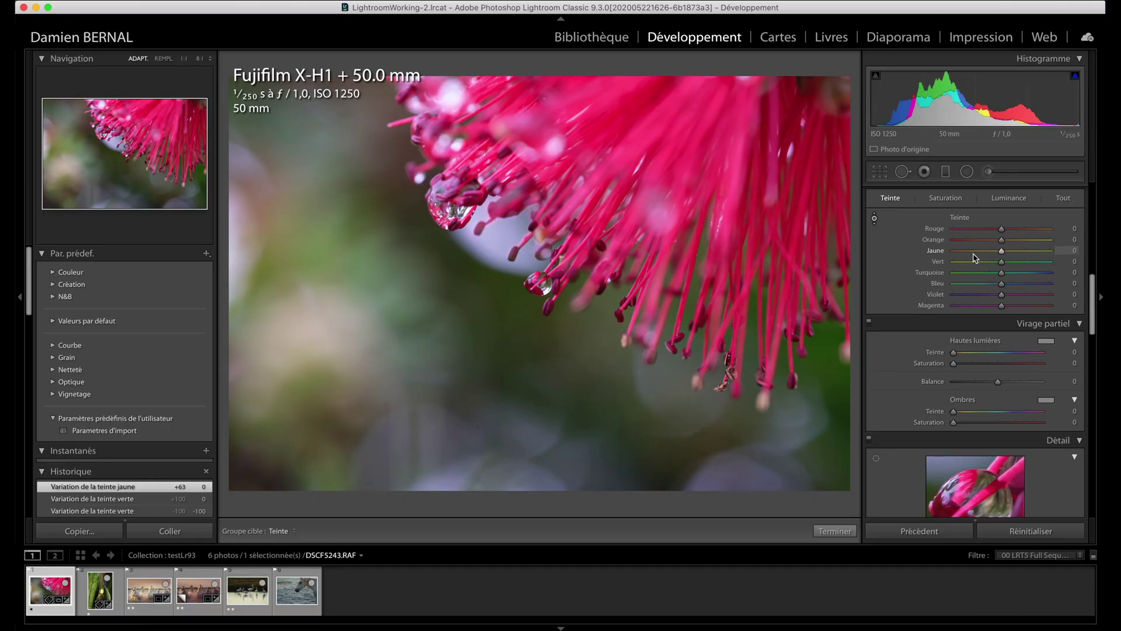
- Reactivate the adjustment brush and delete the existing brush adjustment on the blurred background
scroll(974, 257, up, 10)
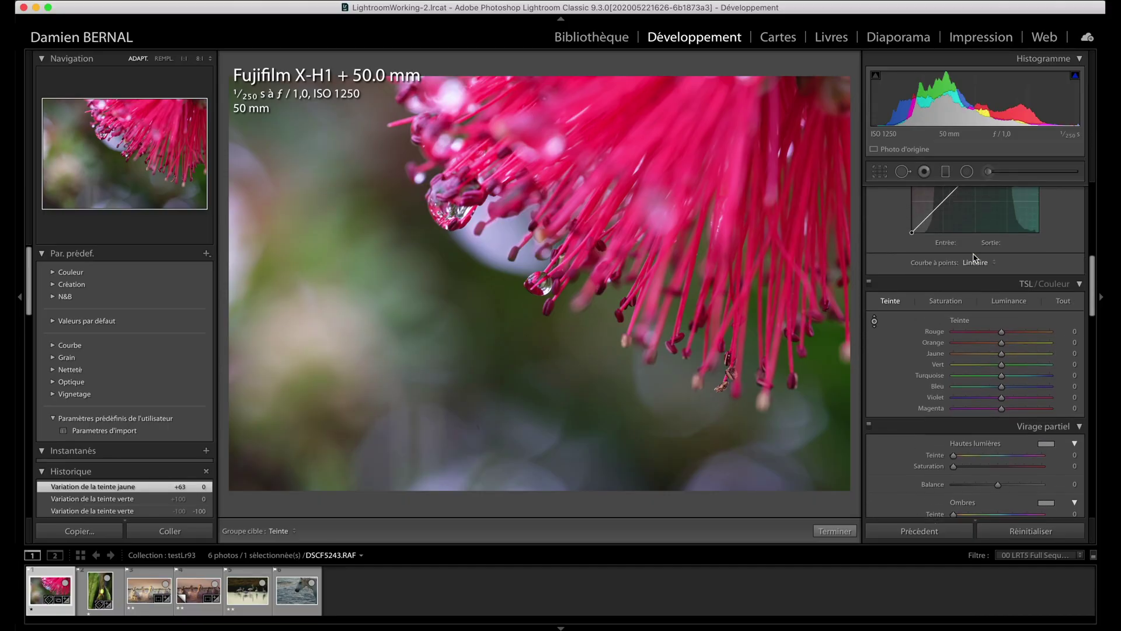
click(1004, 172)
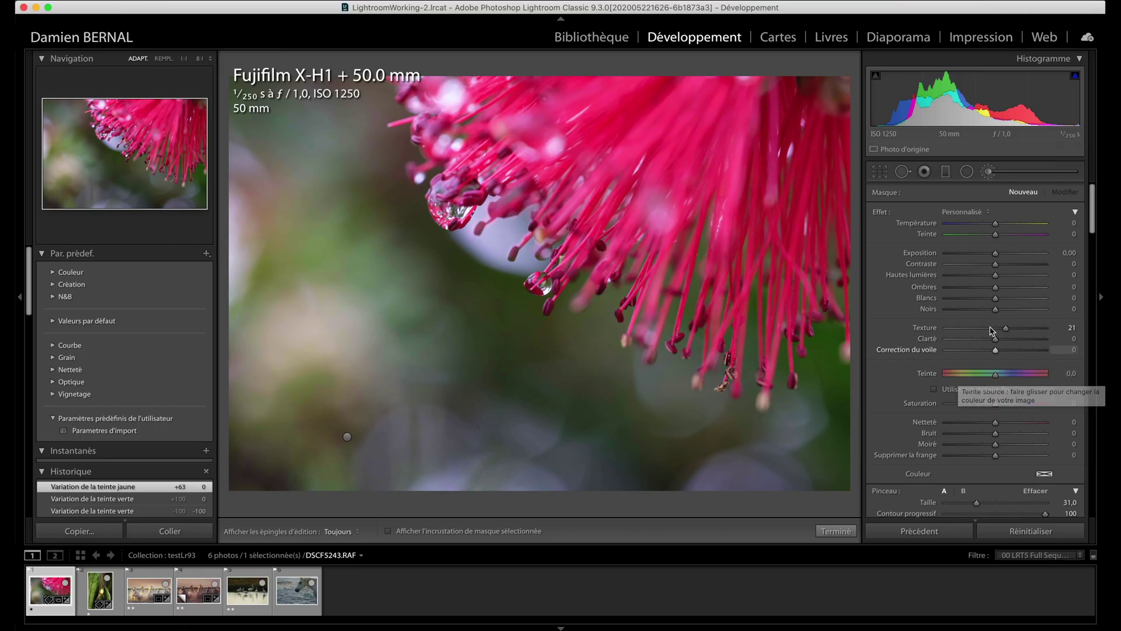
click(347, 437)
key(Delete)
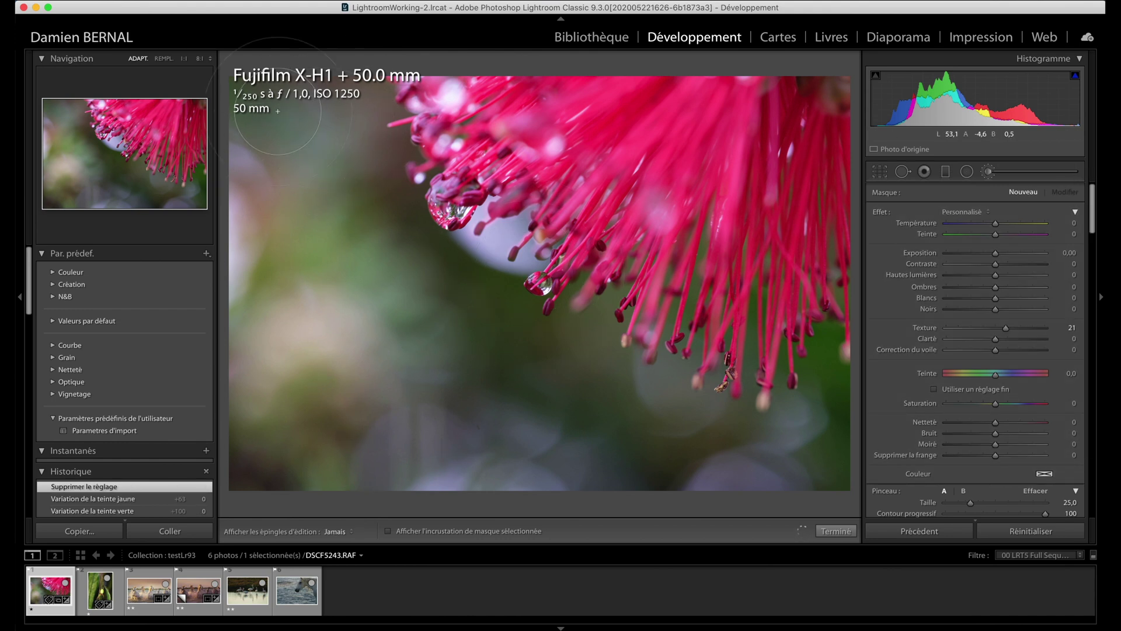
- Paint a new brush adjustment at size 25 over the background beside the flower, and check its coverage with the mask overlay
drag(244, 265, 244, 265)
key(o)
key(o)
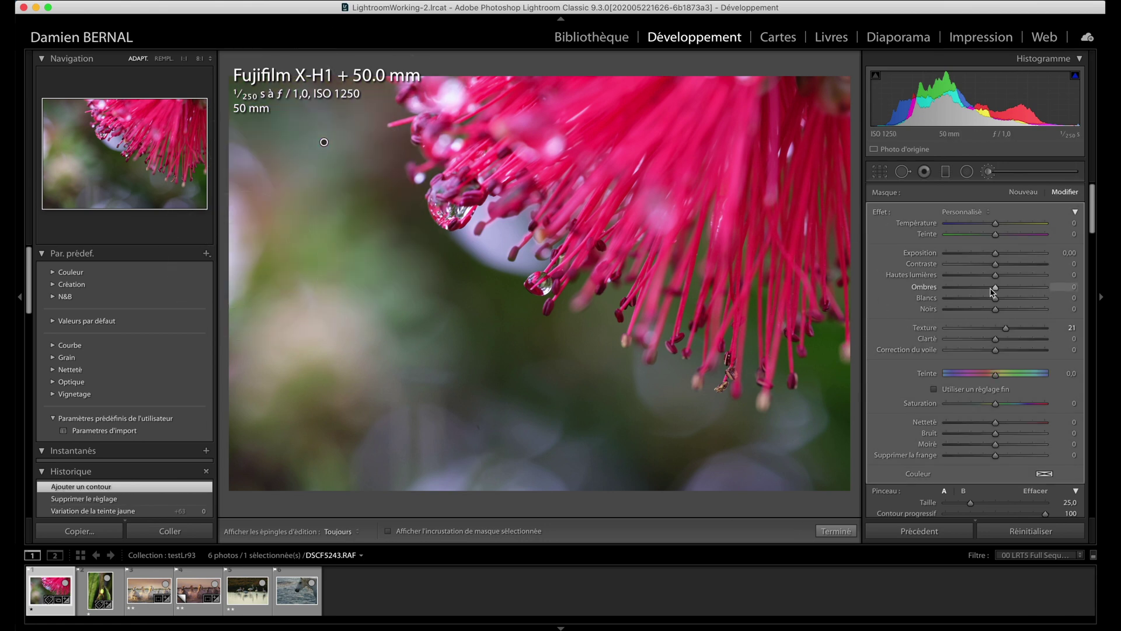
- Try local Teinte shifts such as −93,9 and 33,8 on the painted background, resetting Teinte to 0
mouse_move(1002, 378)
mouse_down()
mouse_move(987, 379)
mouse_move(1037, 378)
mouse_move(949, 384)
mouse_move(1042, 377)
mouse_move(993, 392)
mouse_up()
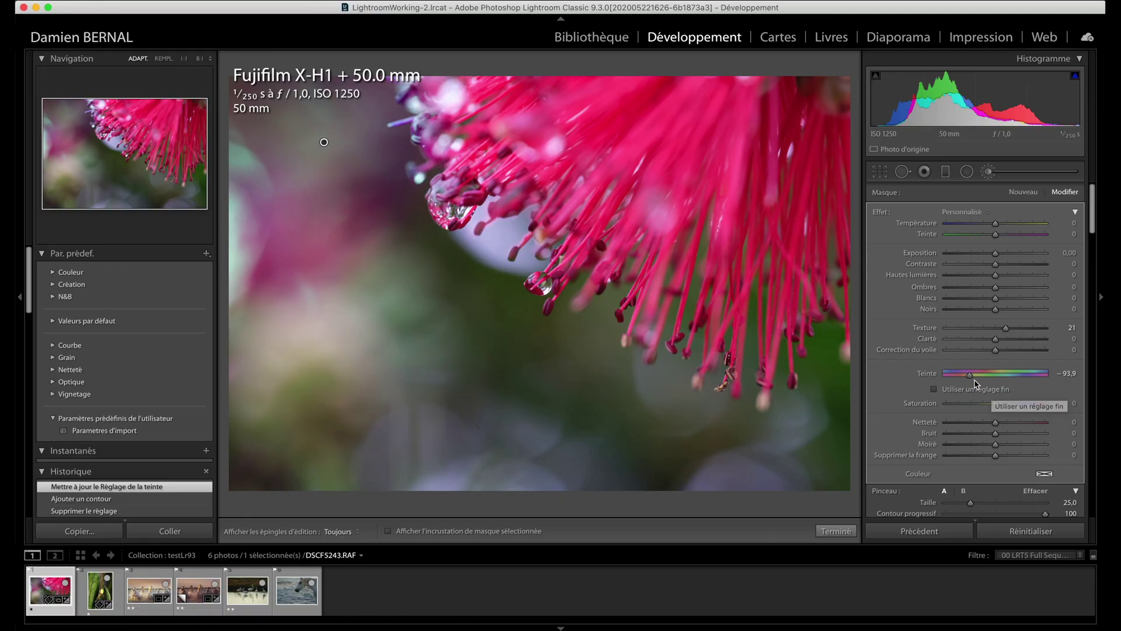
drag(978, 378, 1005, 378)
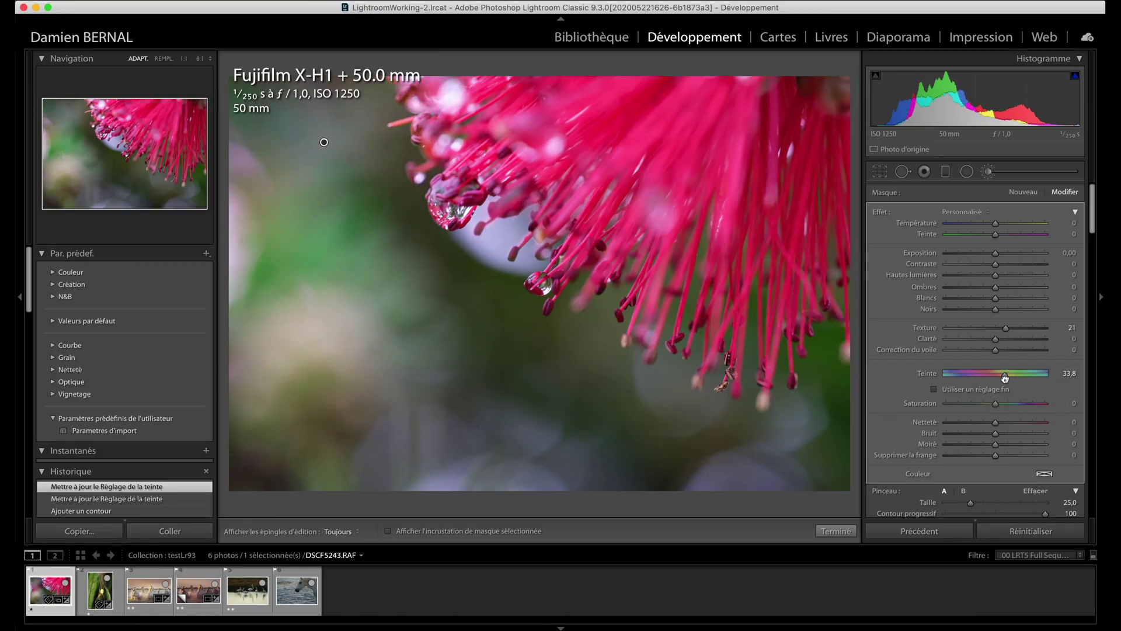
double_click(1006, 379)
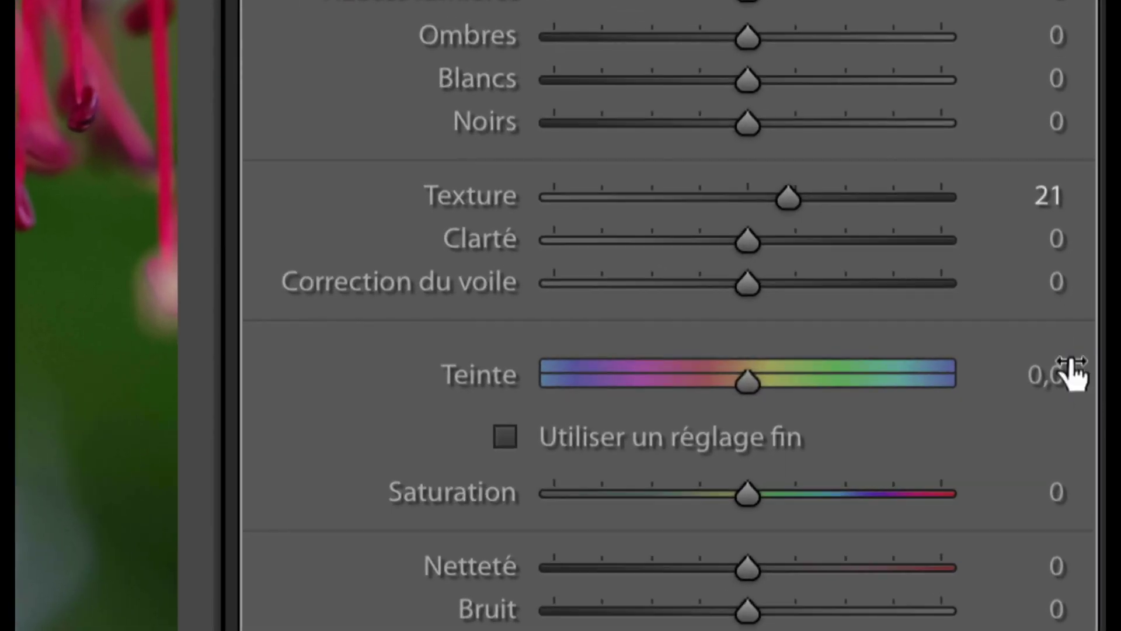
click(999, 375)
drag(762, 383, 801, 378)
double_click(932, 378)
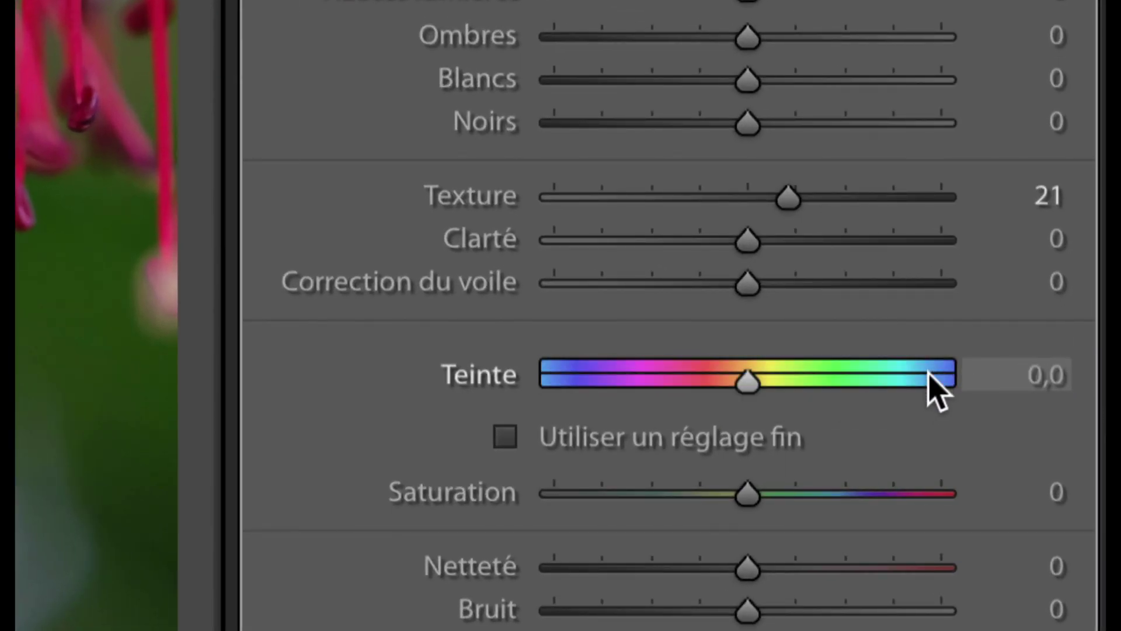
- Try a local Teinte shift of 25,8 with Utiliser un réglage fin enabled, then reset Teinte to 0 and disable the option
click(505, 436)
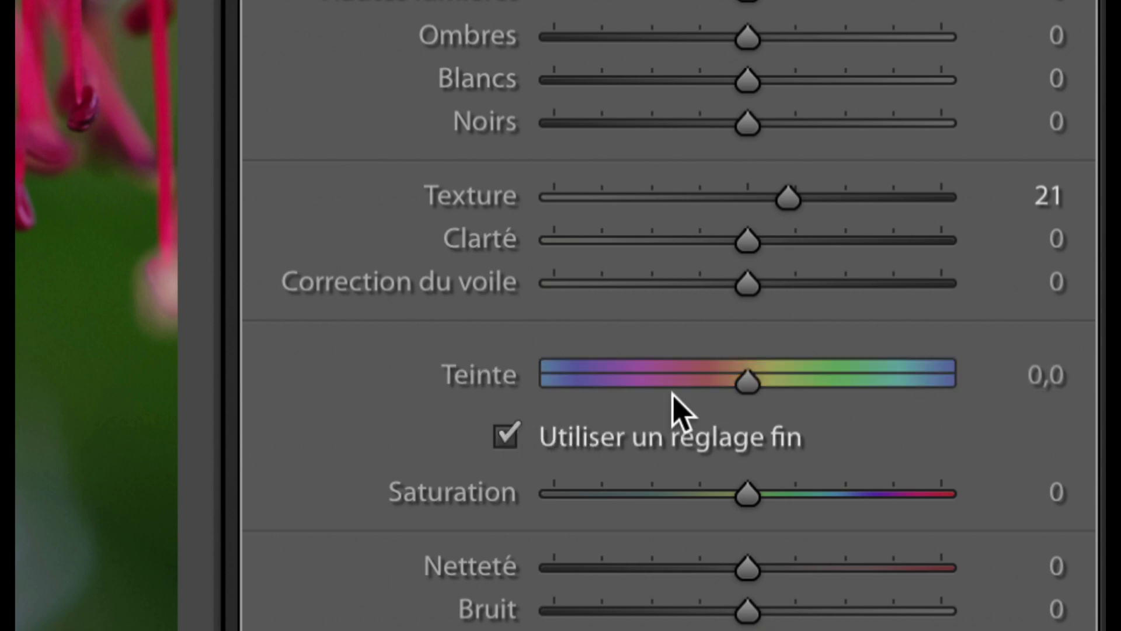
drag(749, 388, 894, 385)
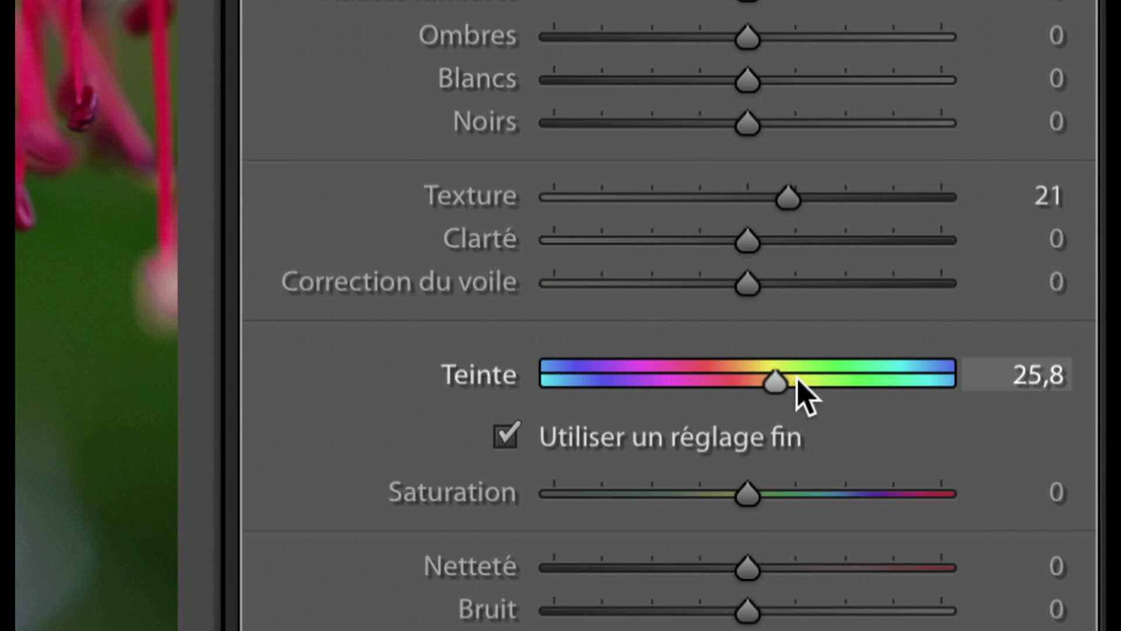
double_click(775, 393)
click(508, 437)
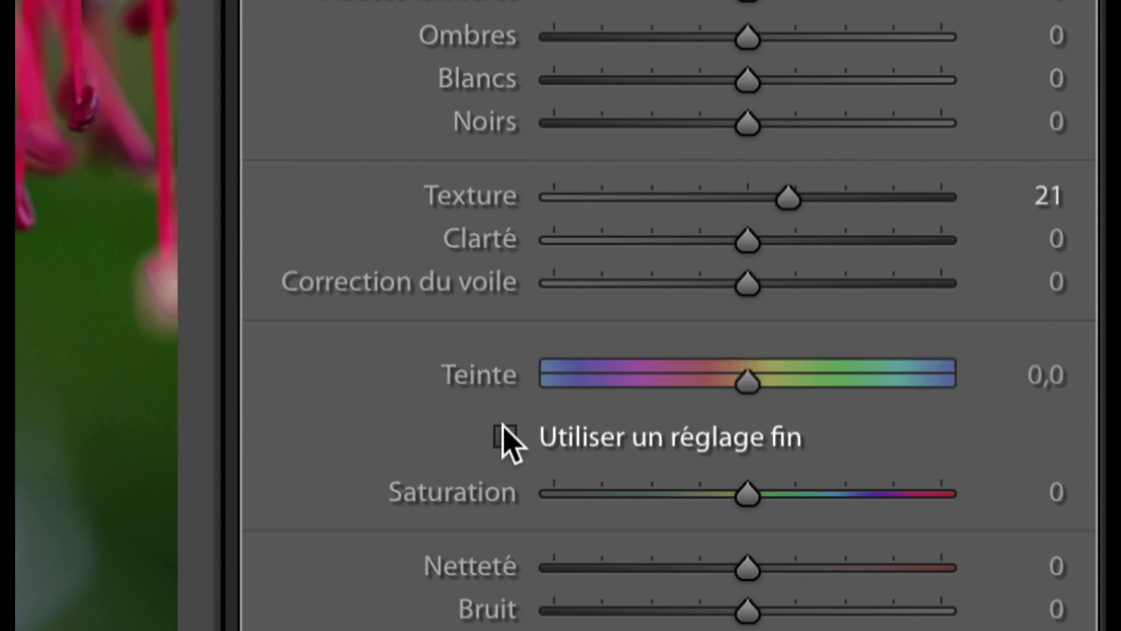